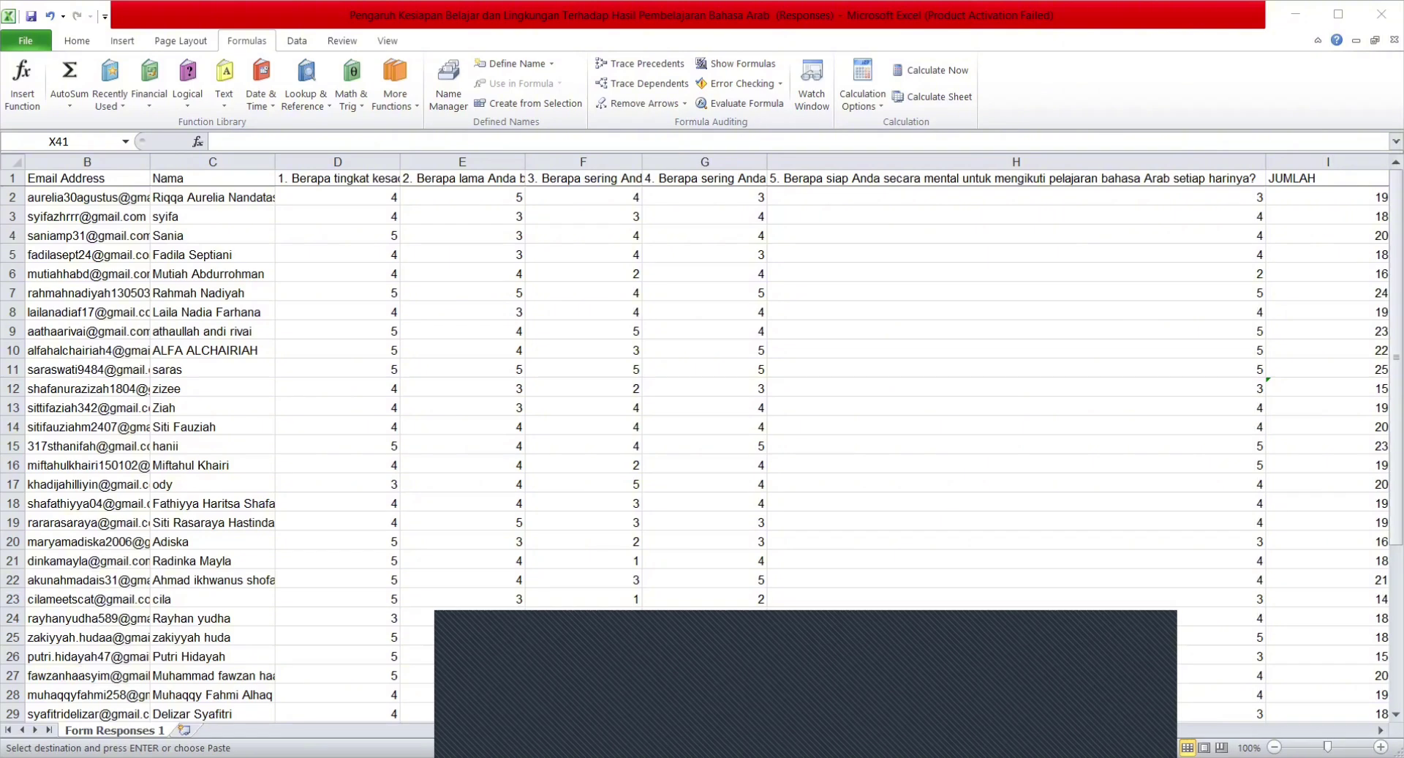
Step: Review the questionnaire score columns and their JUMLAH totals across the form responses sheet
{"action": "left_click", "coordinate": [1123, 732]}
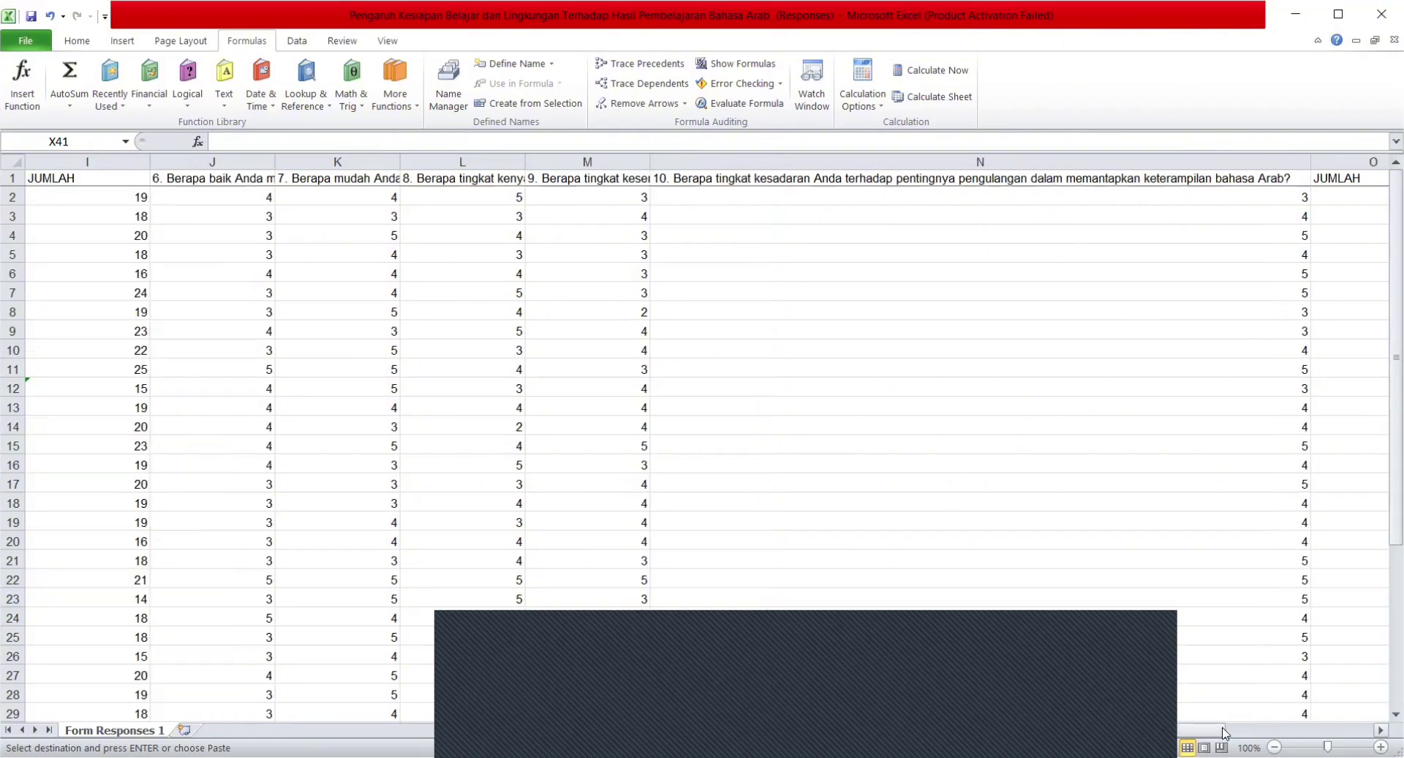
{"action": "left_click", "coordinate": [1248, 730]}
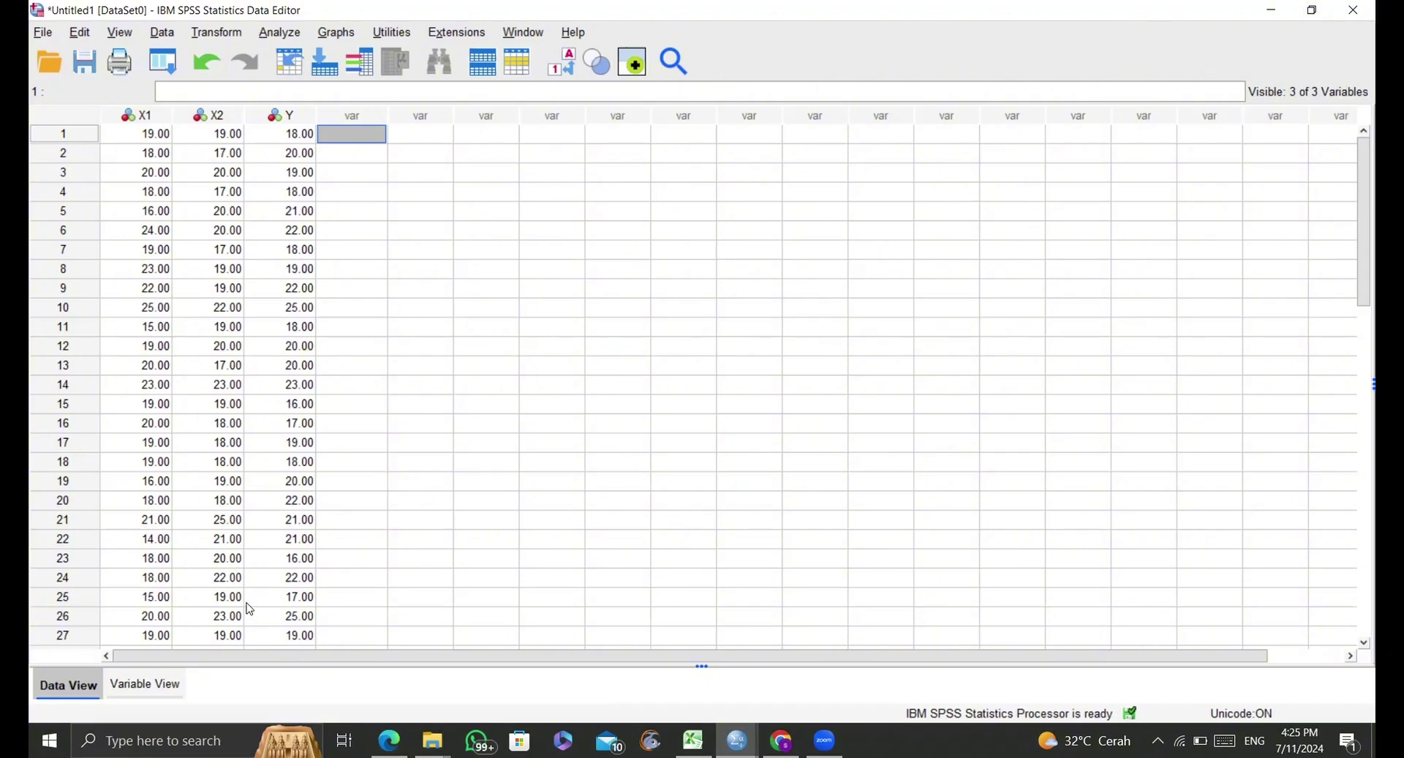
Step: Switch to SPSS Statistics and run a reliability analysis on X1, X2 and Y with the Alpha model
{"action": "left_click", "coordinate": [167, 687]}
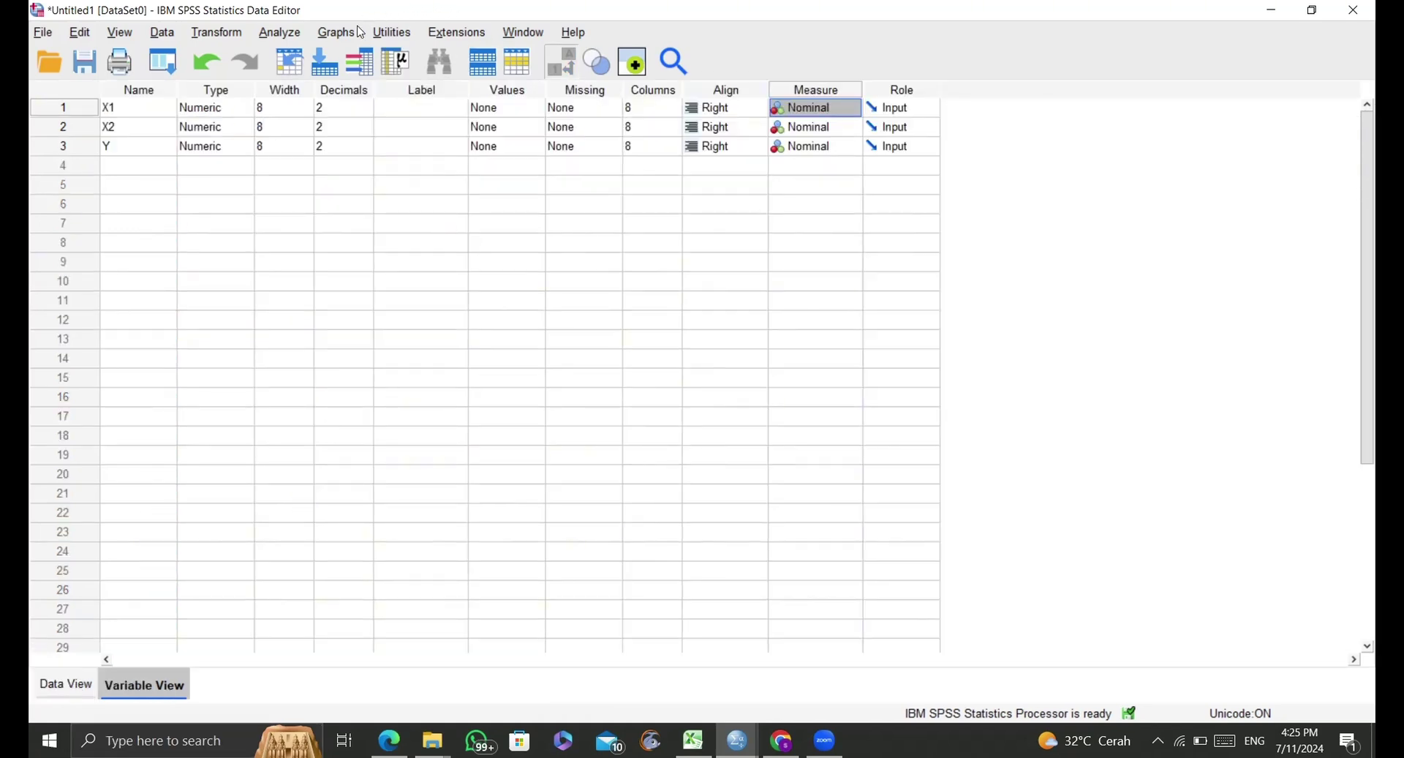
{"action": "left_click", "coordinate": [293, 37]}
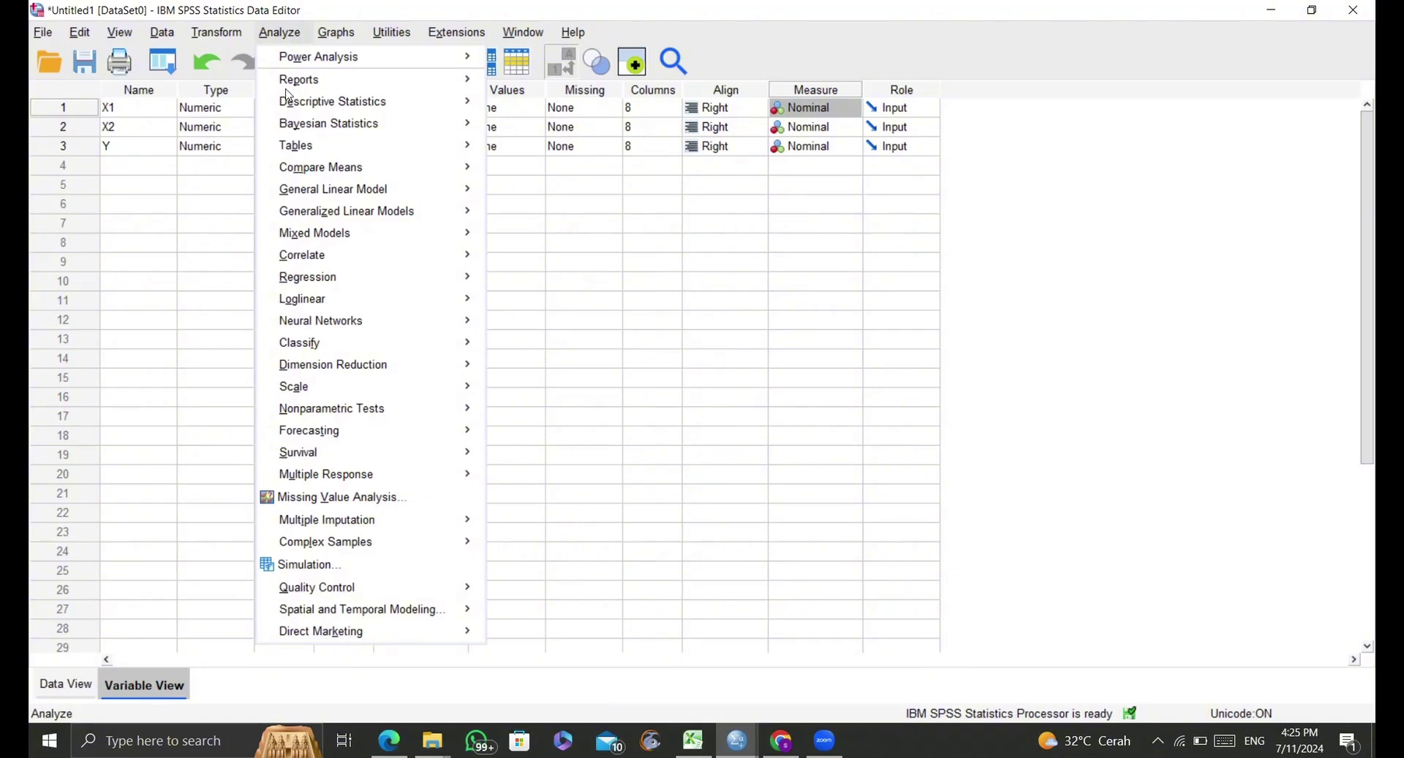
{"action": "mouse_move", "coordinate": [295, 397]}
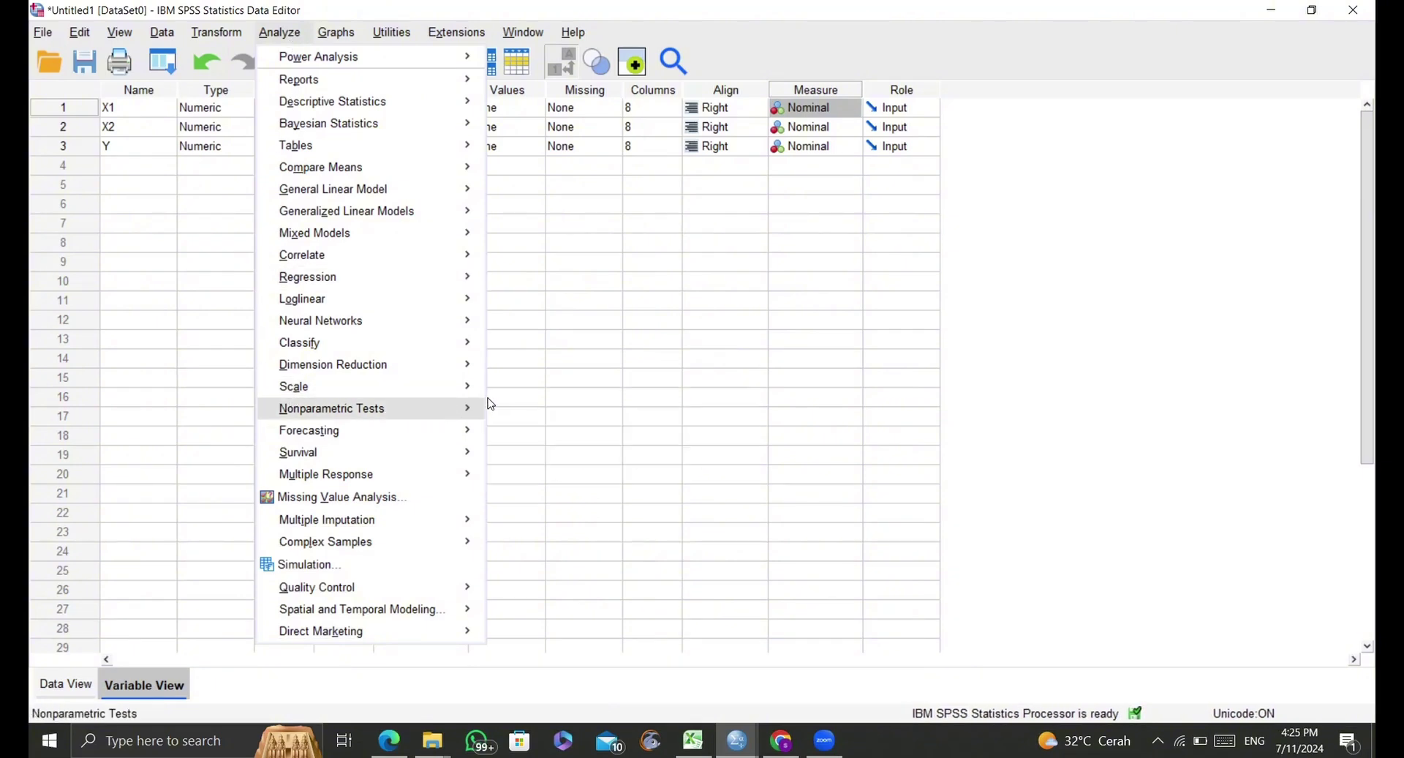
{"action": "mouse_move", "coordinate": [491, 404]}
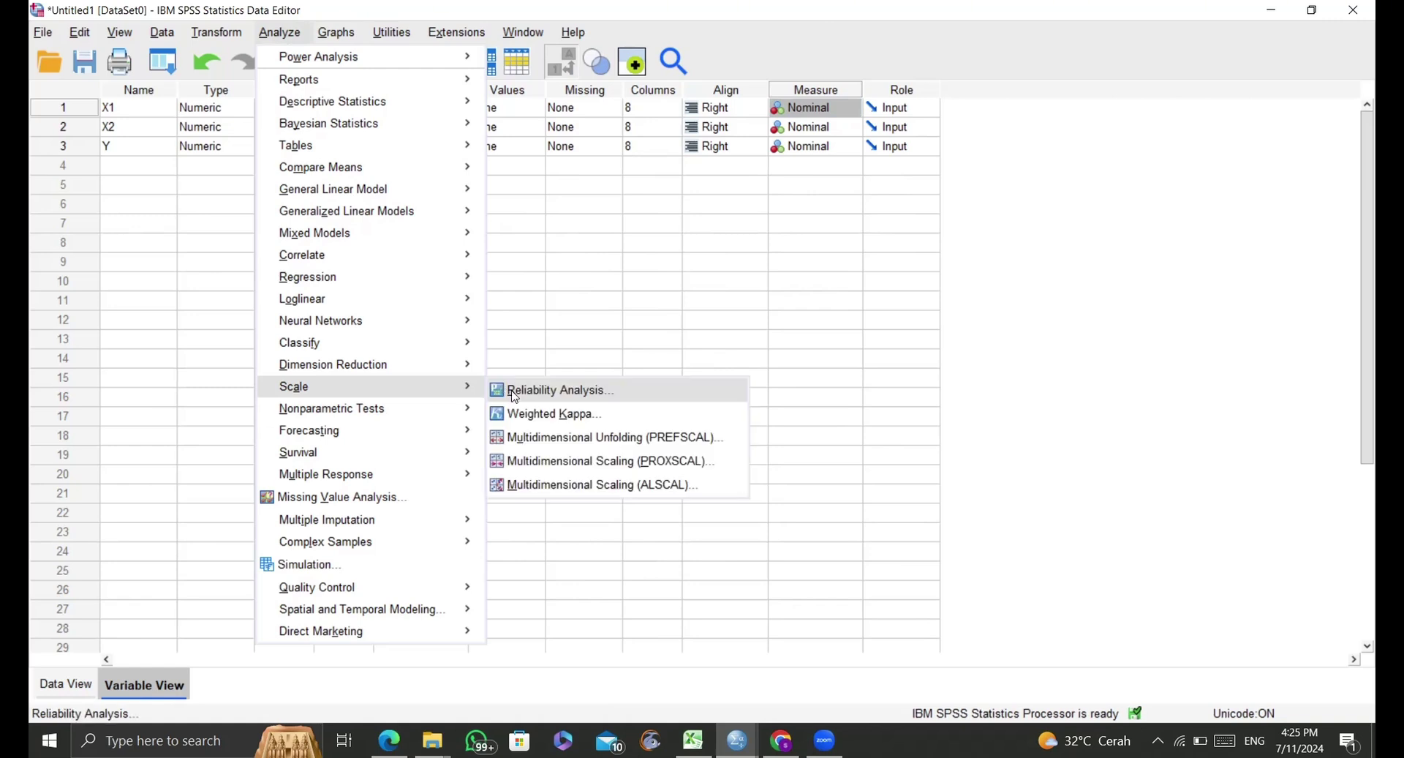
{"action": "left_click", "coordinate": [515, 391]}
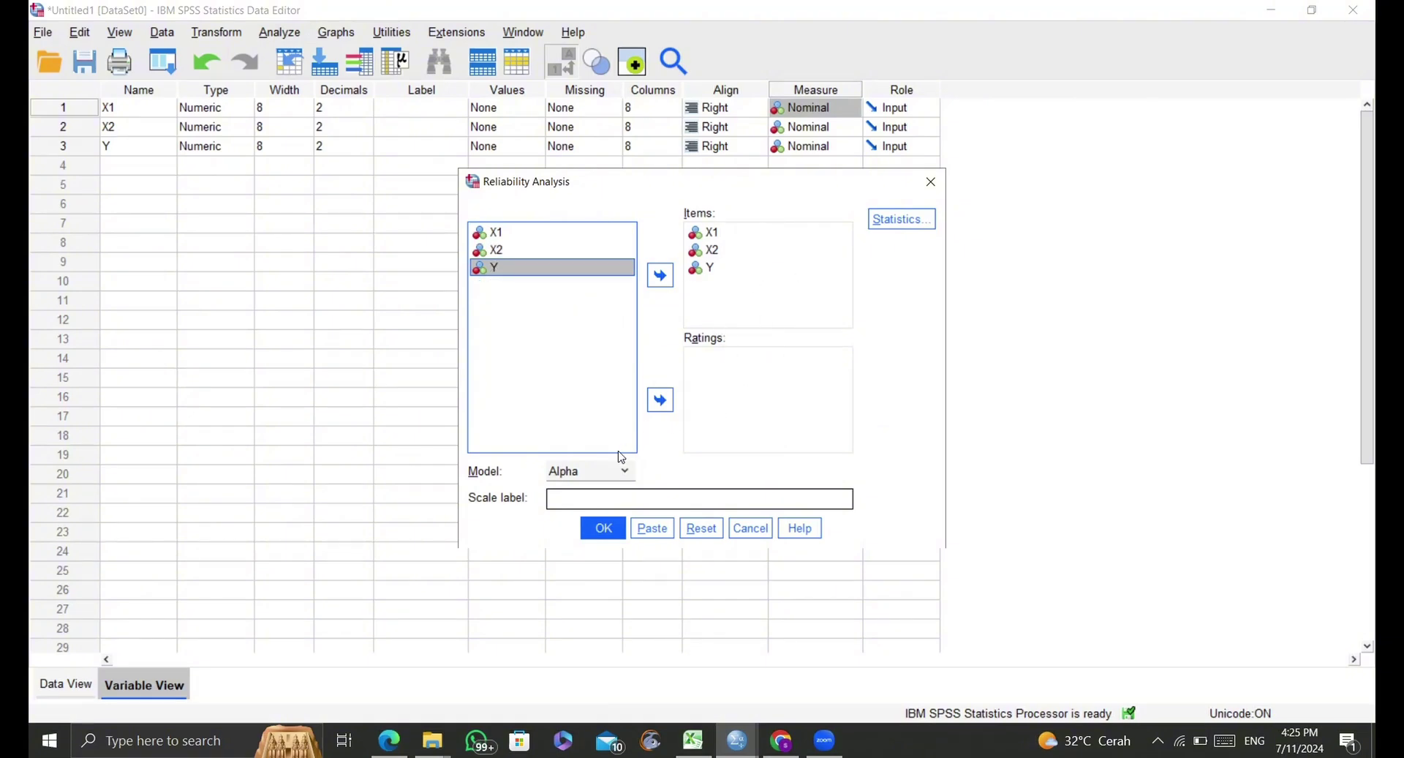
{"action": "left_click", "coordinate": [604, 528]}
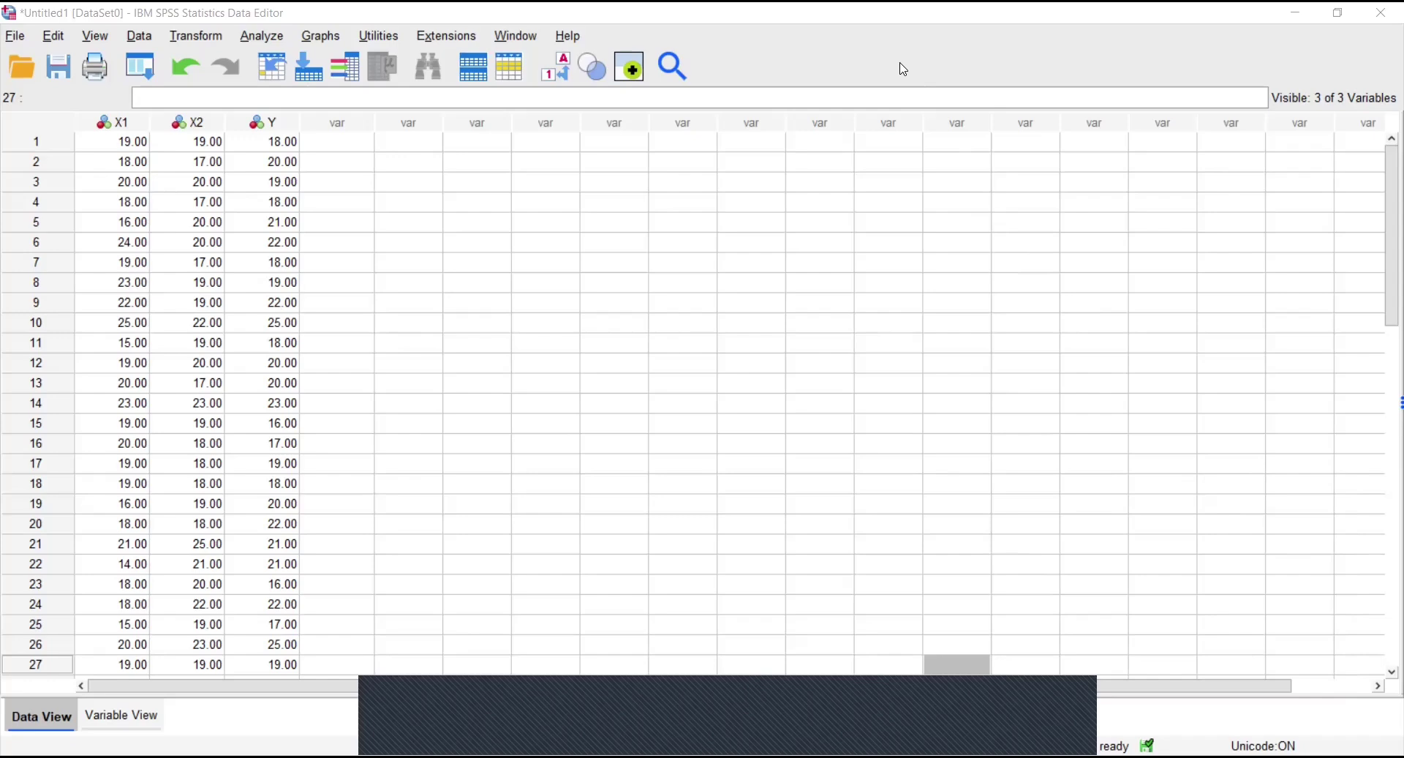
Step: Run a bivariate Pearson correlation of X1, X2 and Y with a two-tailed test and significant correlations flagged
{"action": "left_click", "coordinate": [720, 9]}
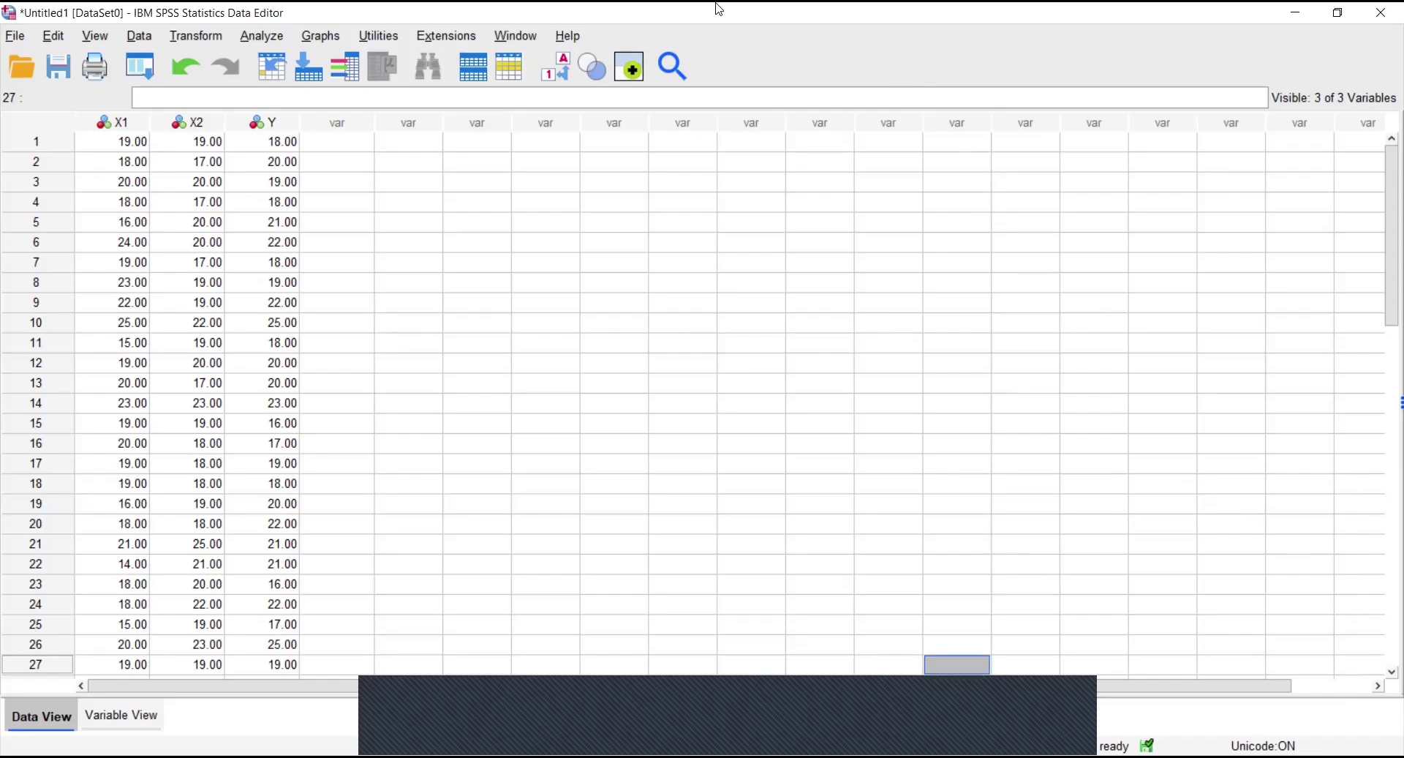
{"action": "left_click", "coordinate": [128, 715]}
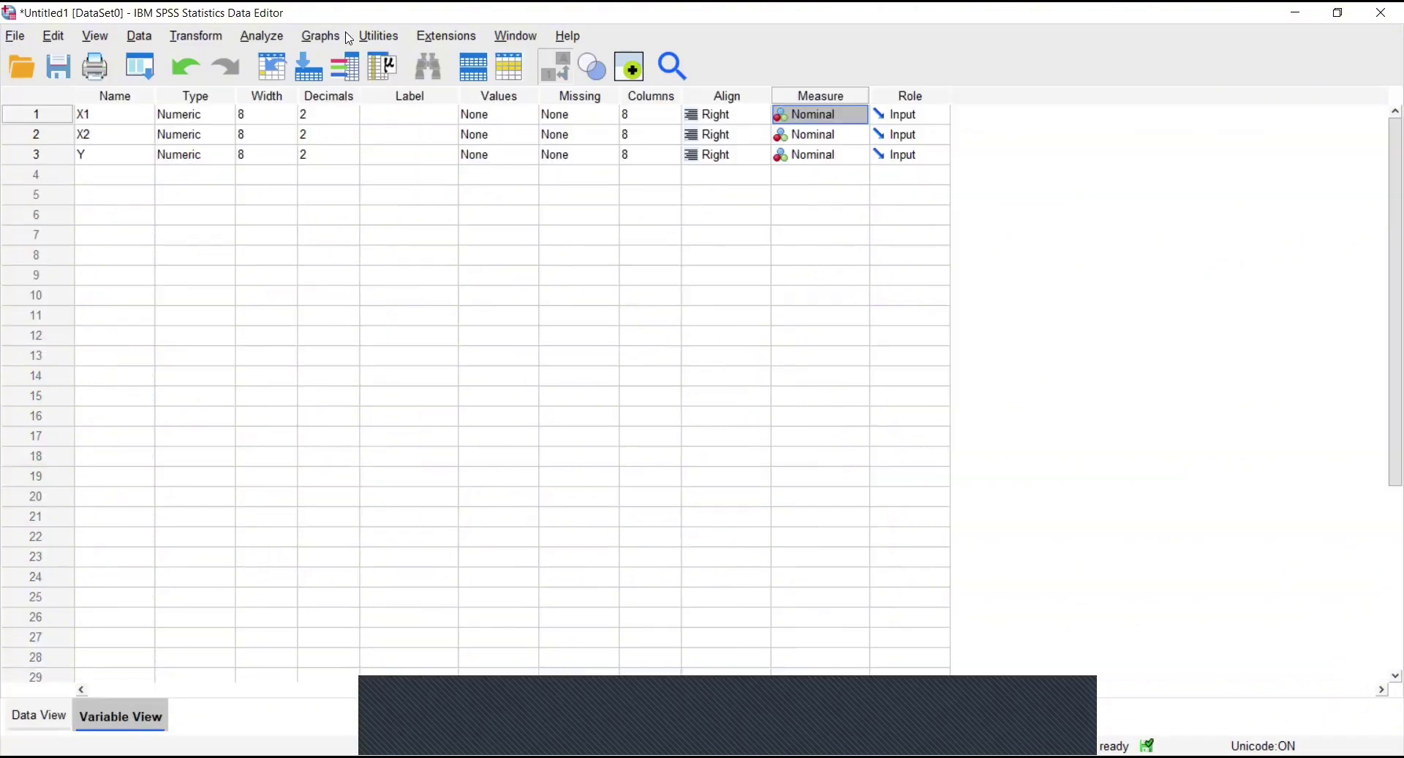
{"action": "left_click", "coordinate": [251, 40]}
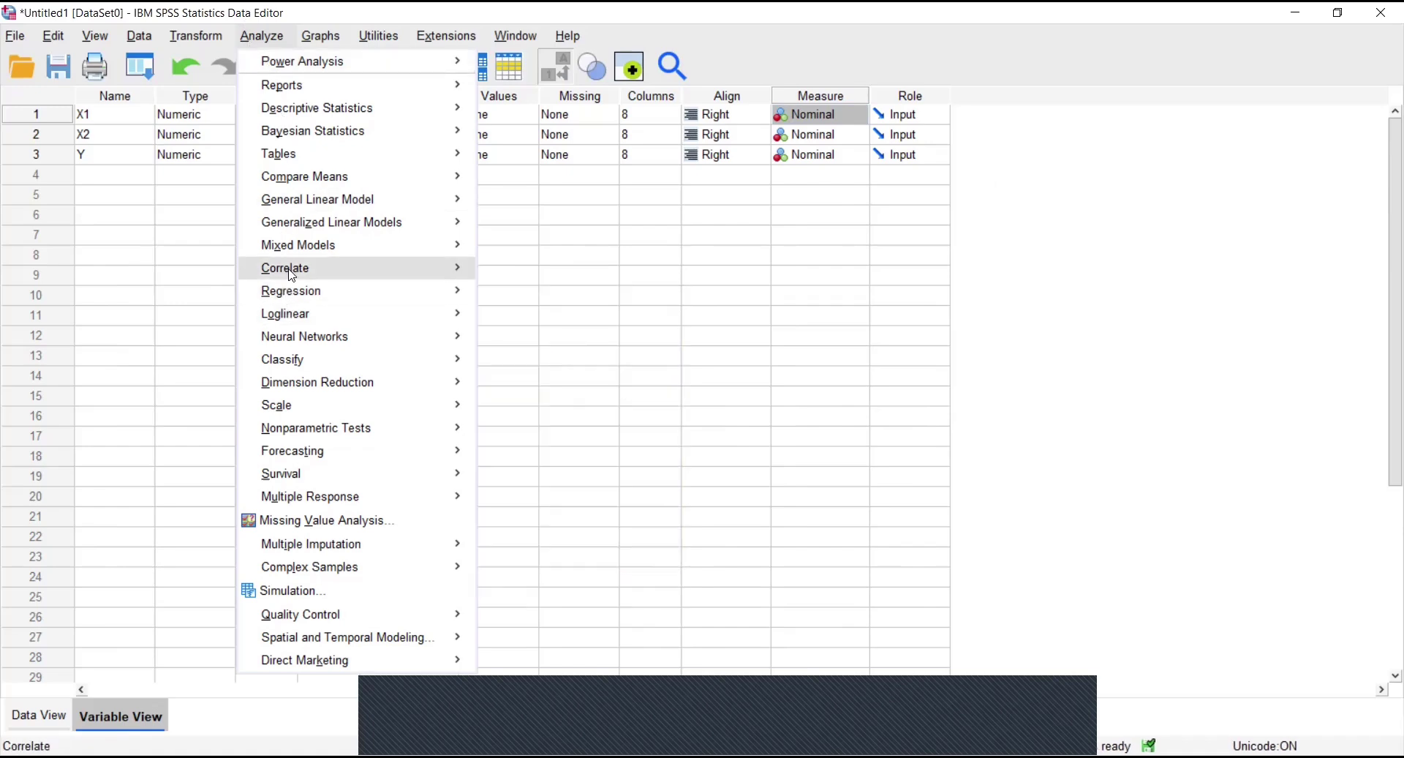
{"action": "mouse_move", "coordinate": [296, 272]}
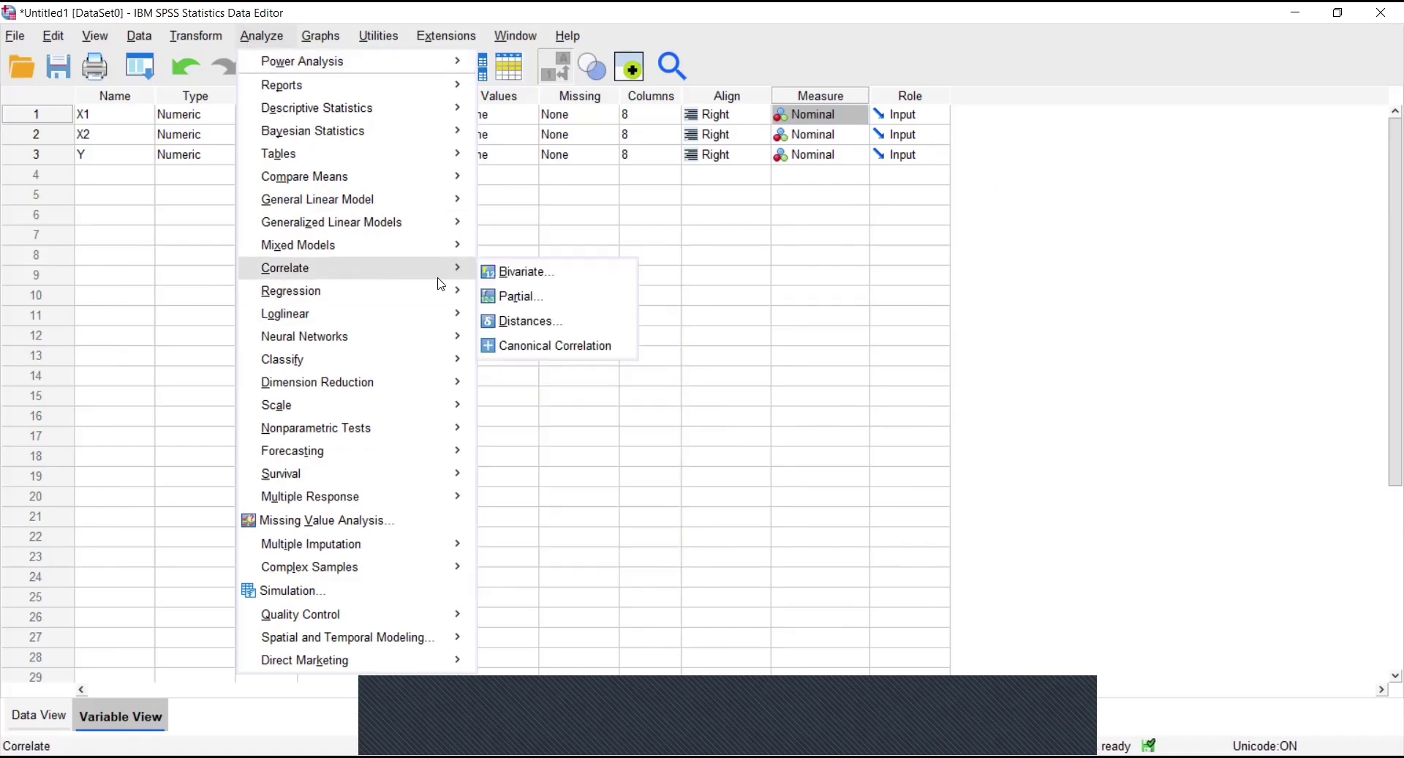
{"action": "left_click", "coordinate": [495, 281]}
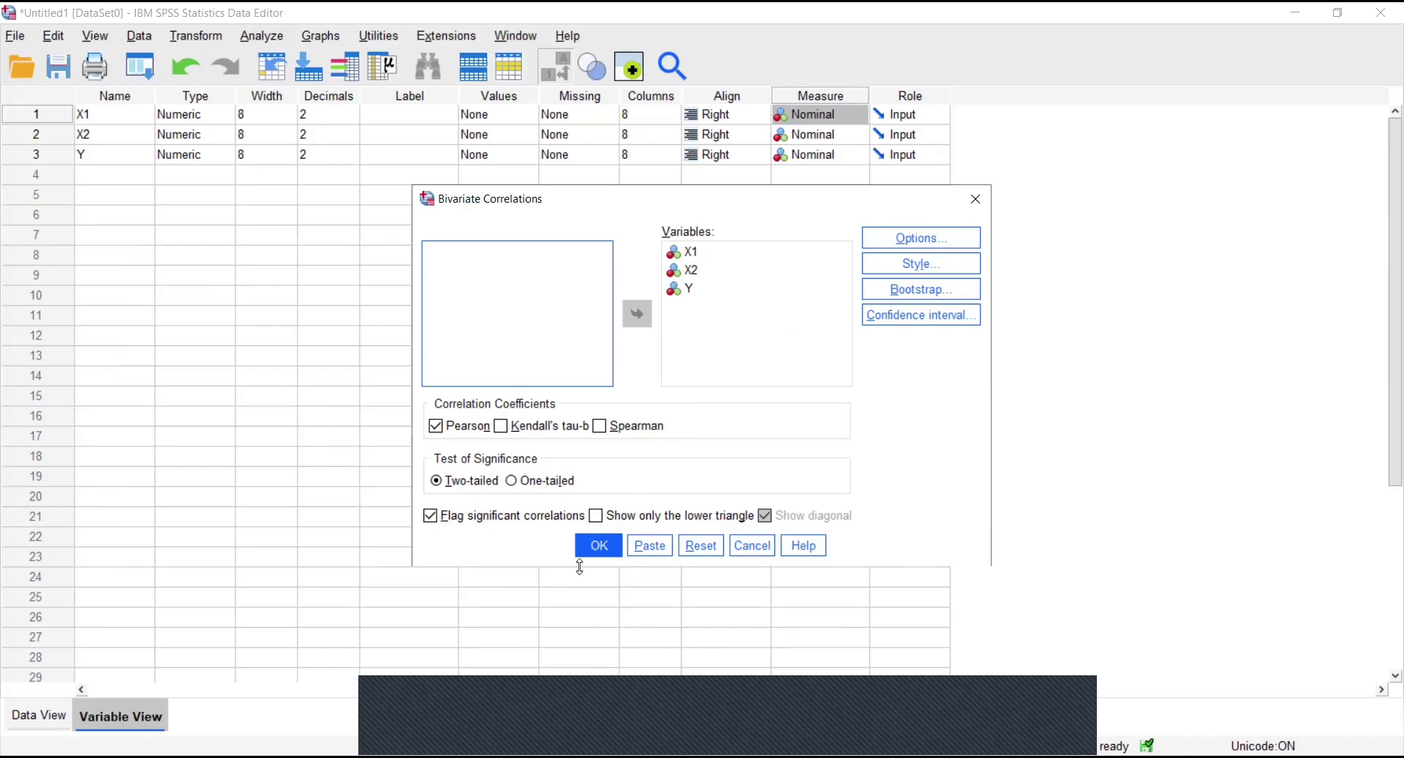
{"action": "left_click", "coordinate": [597, 546]}
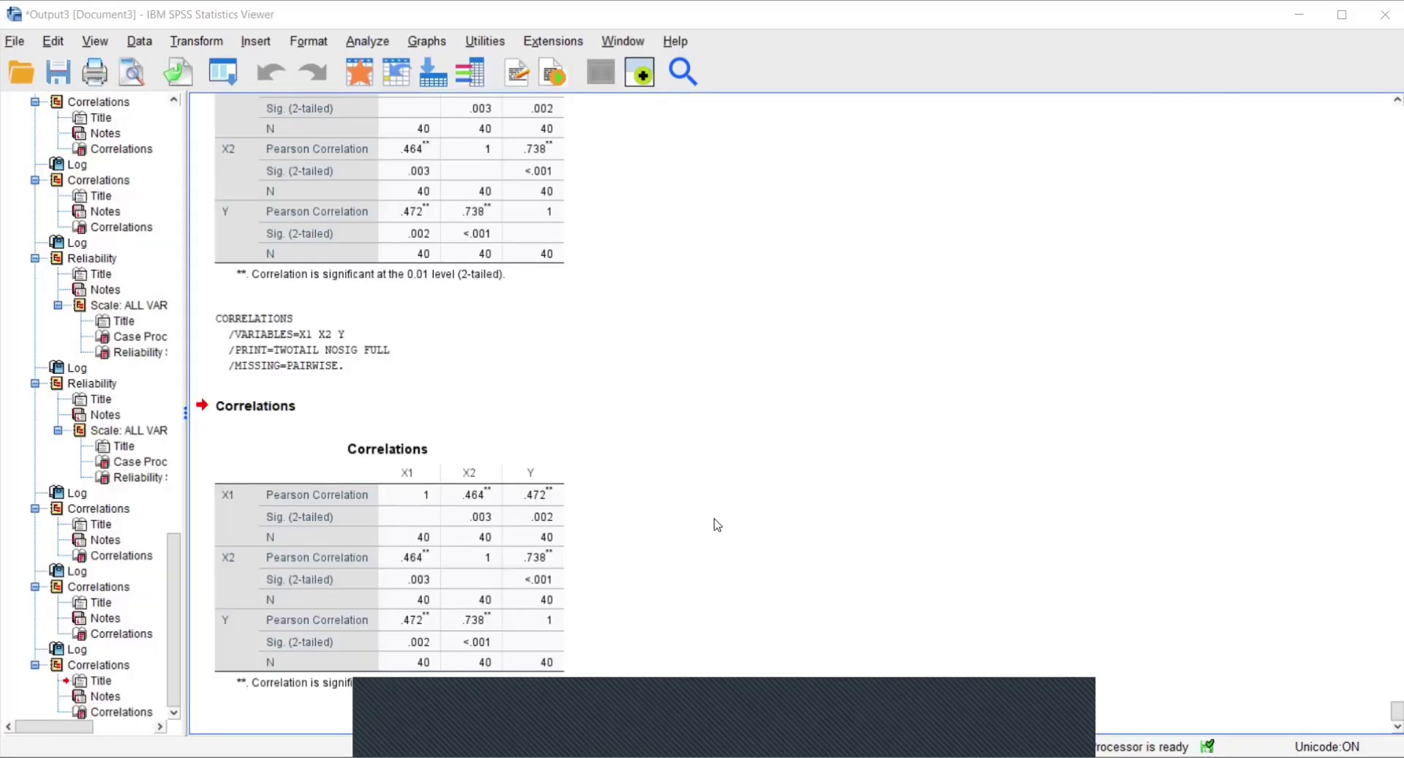
{"action": "left_click", "coordinate": [519, 608]}
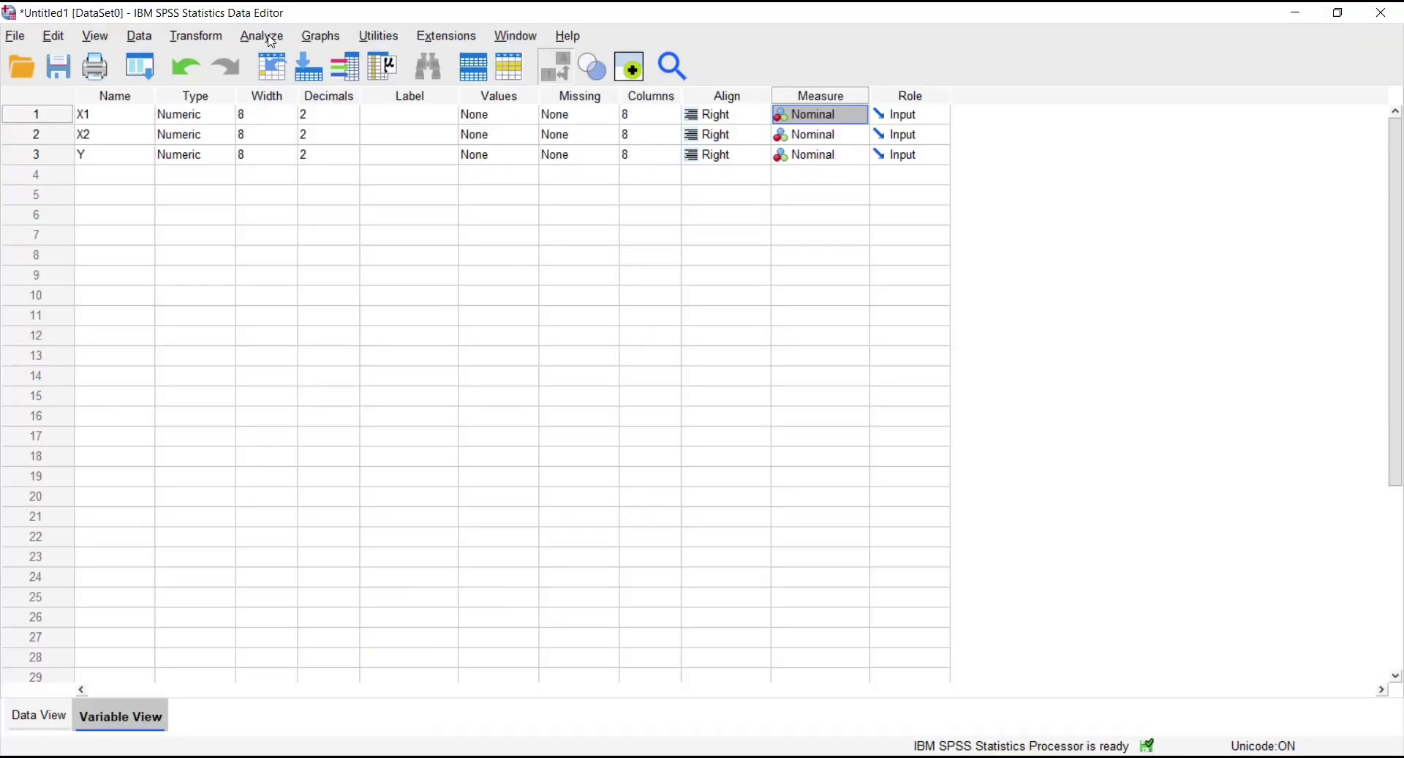
Step: Run a linear regression with Y as dependent and X1 and X2 as predictors, method Enter, saving unstandardized residuals
{"action": "left_click", "coordinate": [320, 37]}
{"action": "mouse_move", "coordinate": [275, 39]}
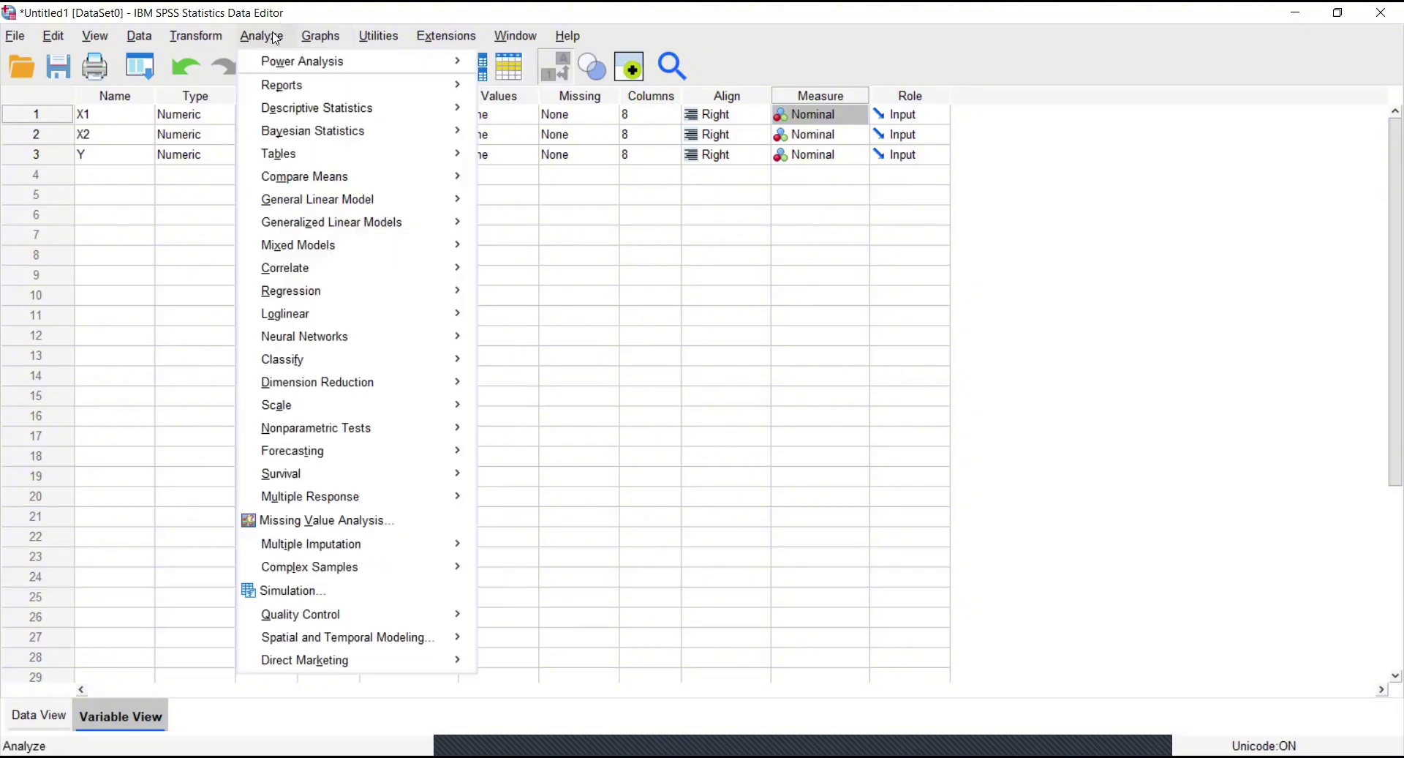
{"action": "mouse_move", "coordinate": [406, 305]}
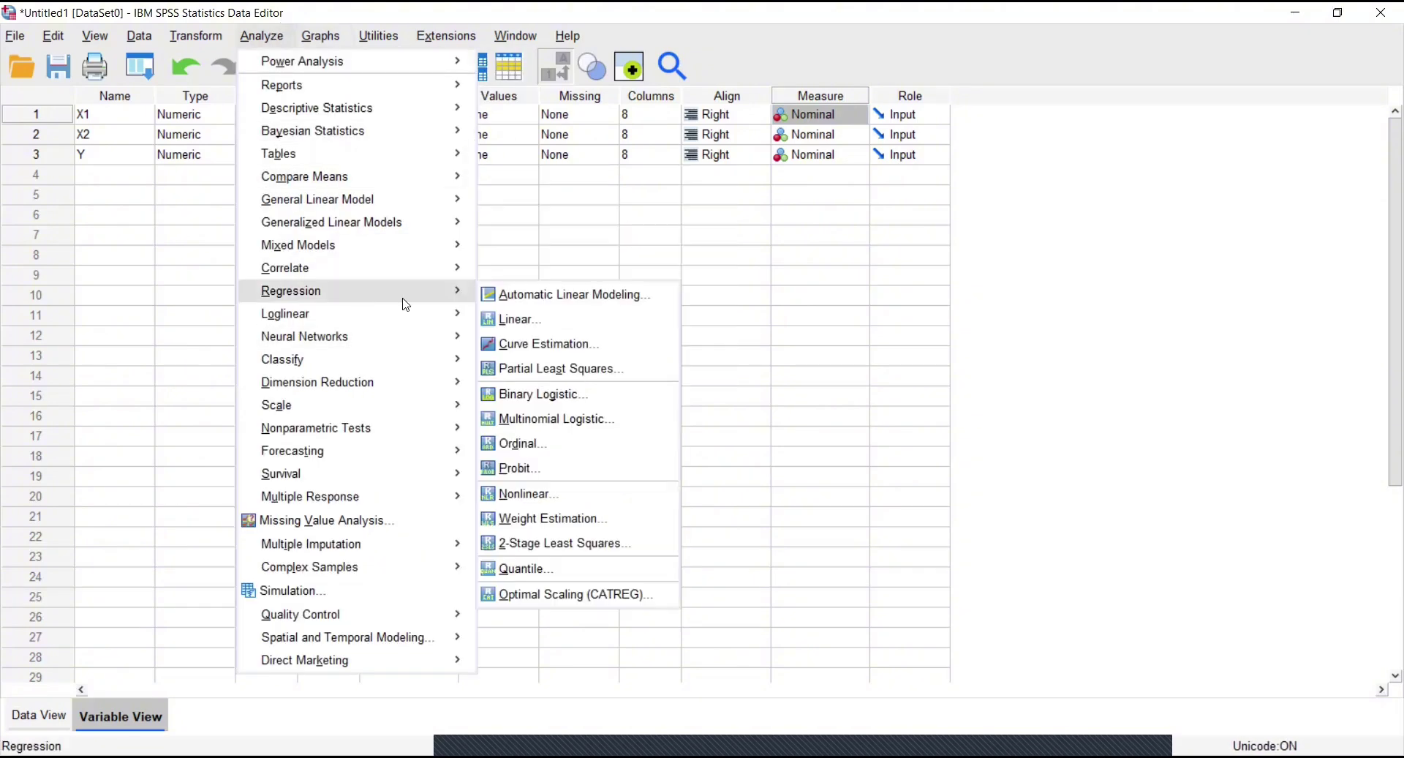
{"action": "left_click", "coordinate": [488, 323]}
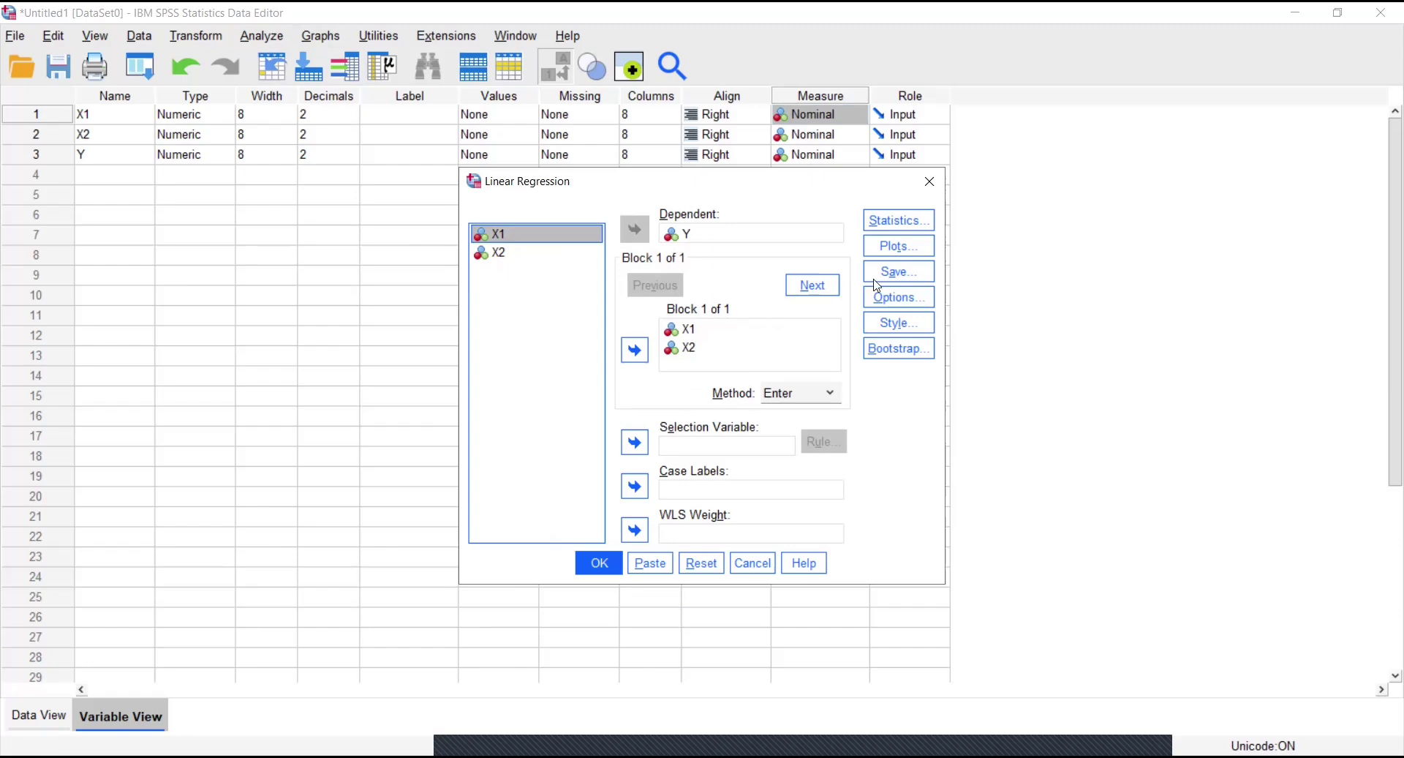
{"action": "left_click", "coordinate": [900, 272]}
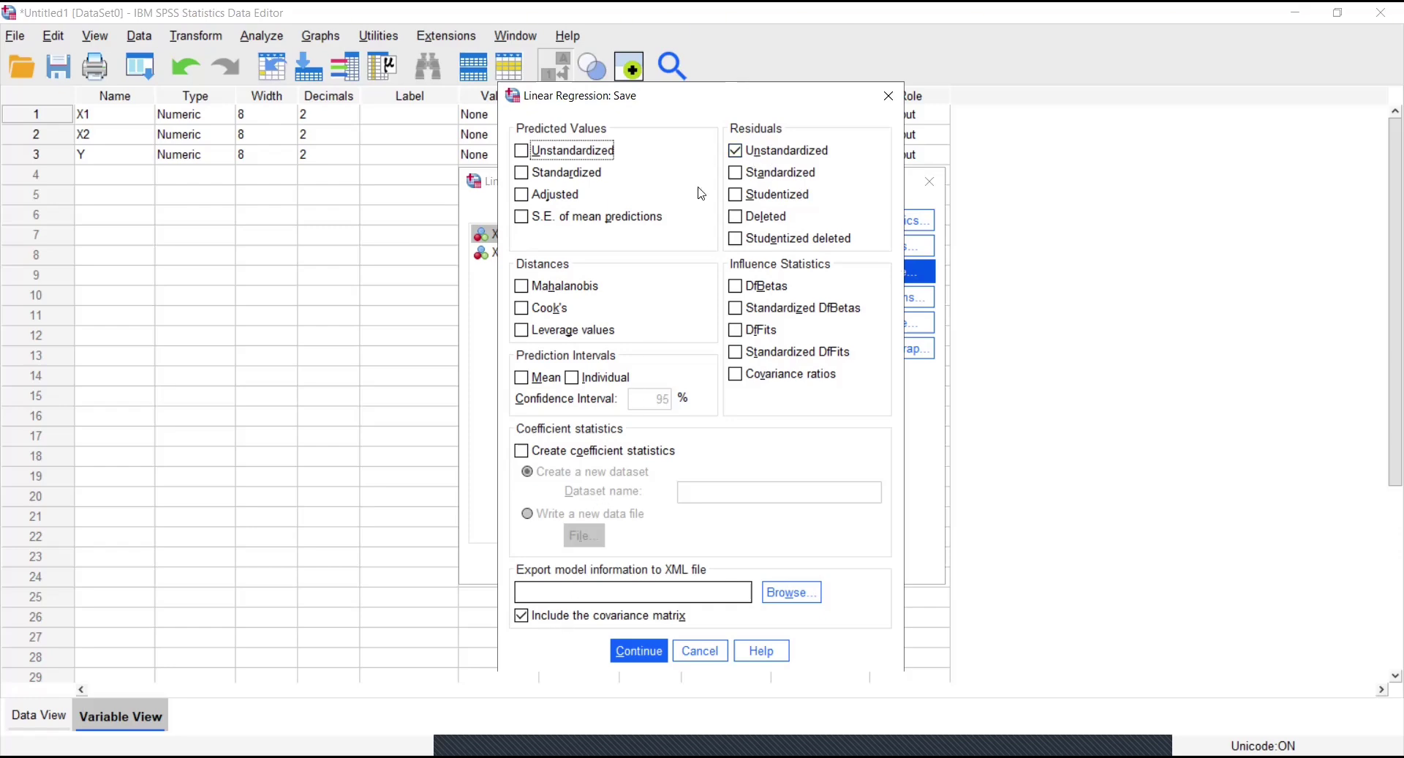
{"action": "left_click", "coordinate": [625, 657]}
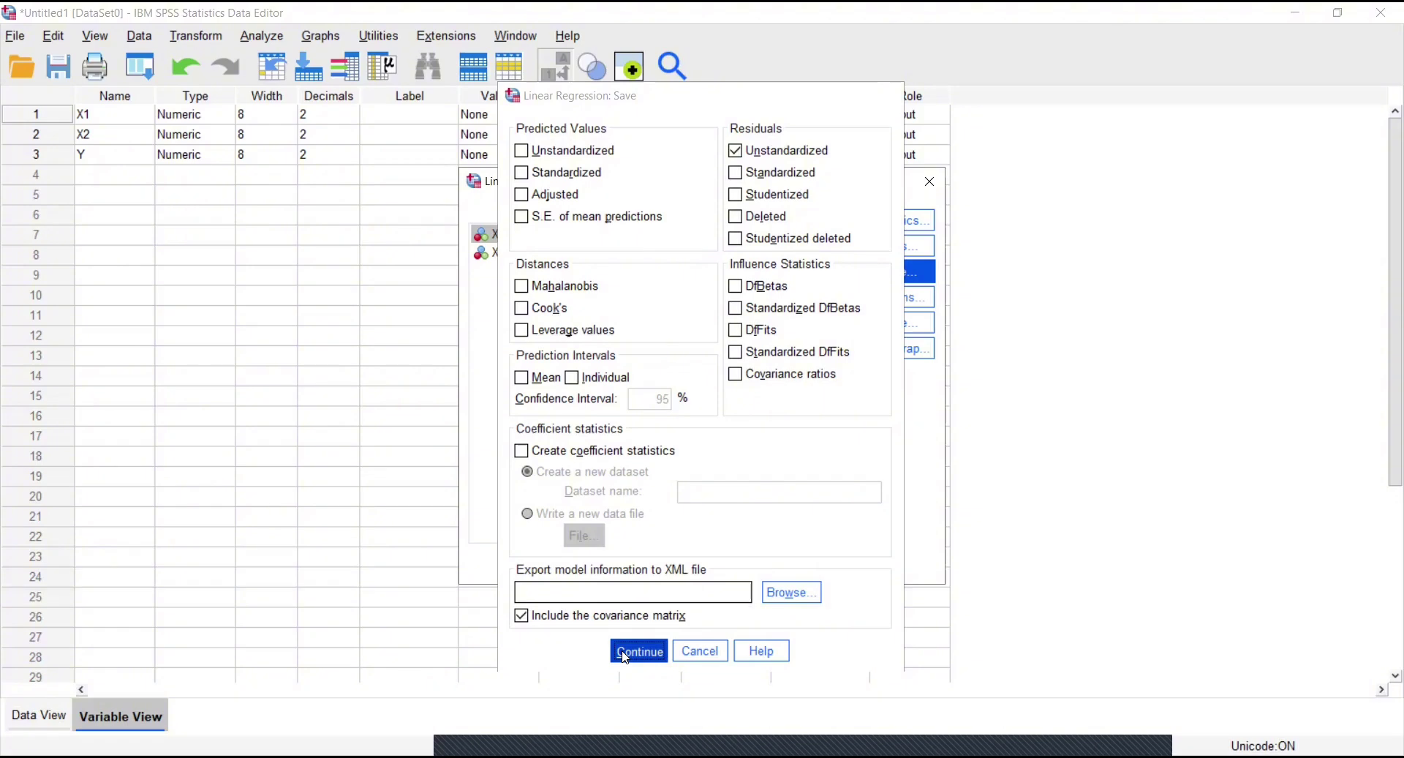
{"action": "left_click", "coordinate": [594, 563]}
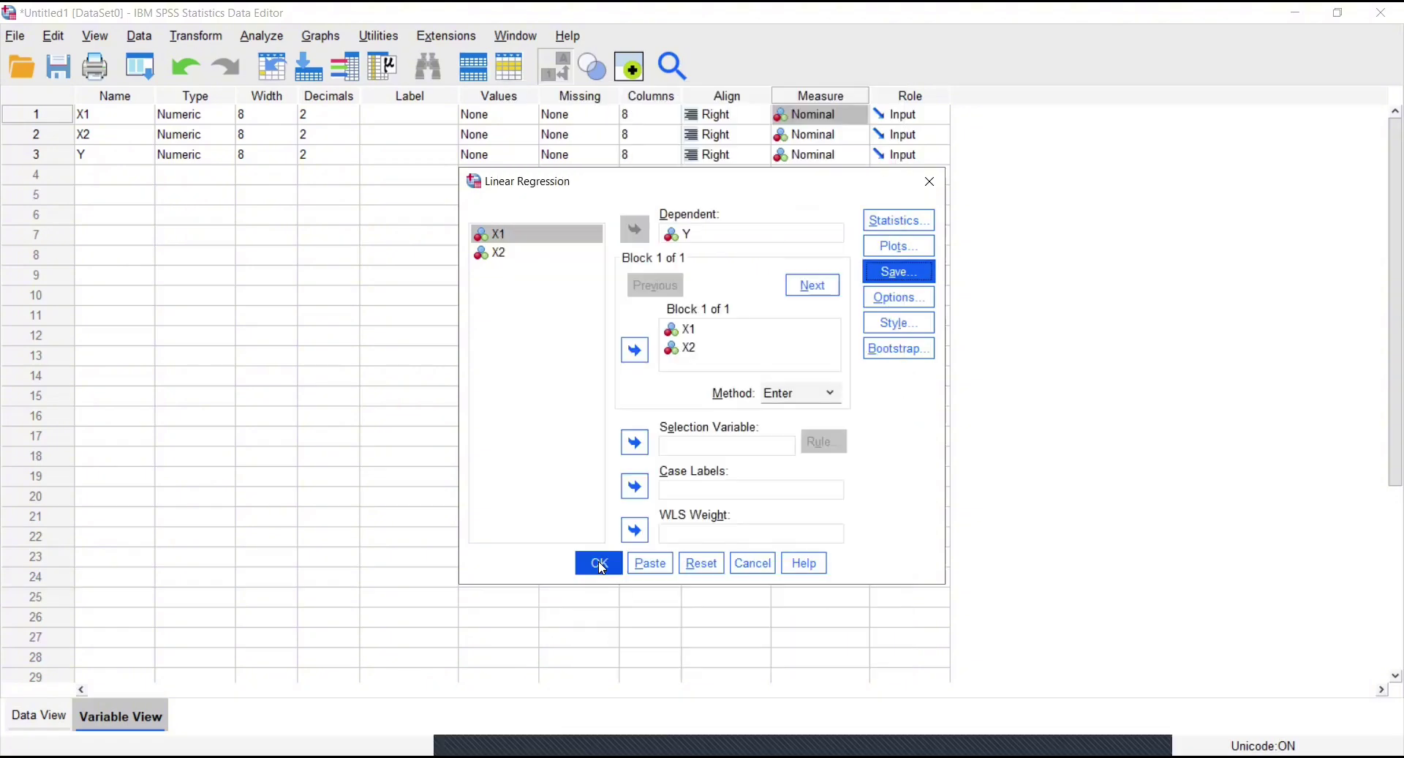
Step: Examine the regression output's residual statistics, coefficients, ANOVA and model summary tables, and the One-Sample Kolmogorov-Smirnov Test table
{"action": "scroll", "coordinate": [1190, 423], "scroll_direction": "up", "scroll_amount": 5}
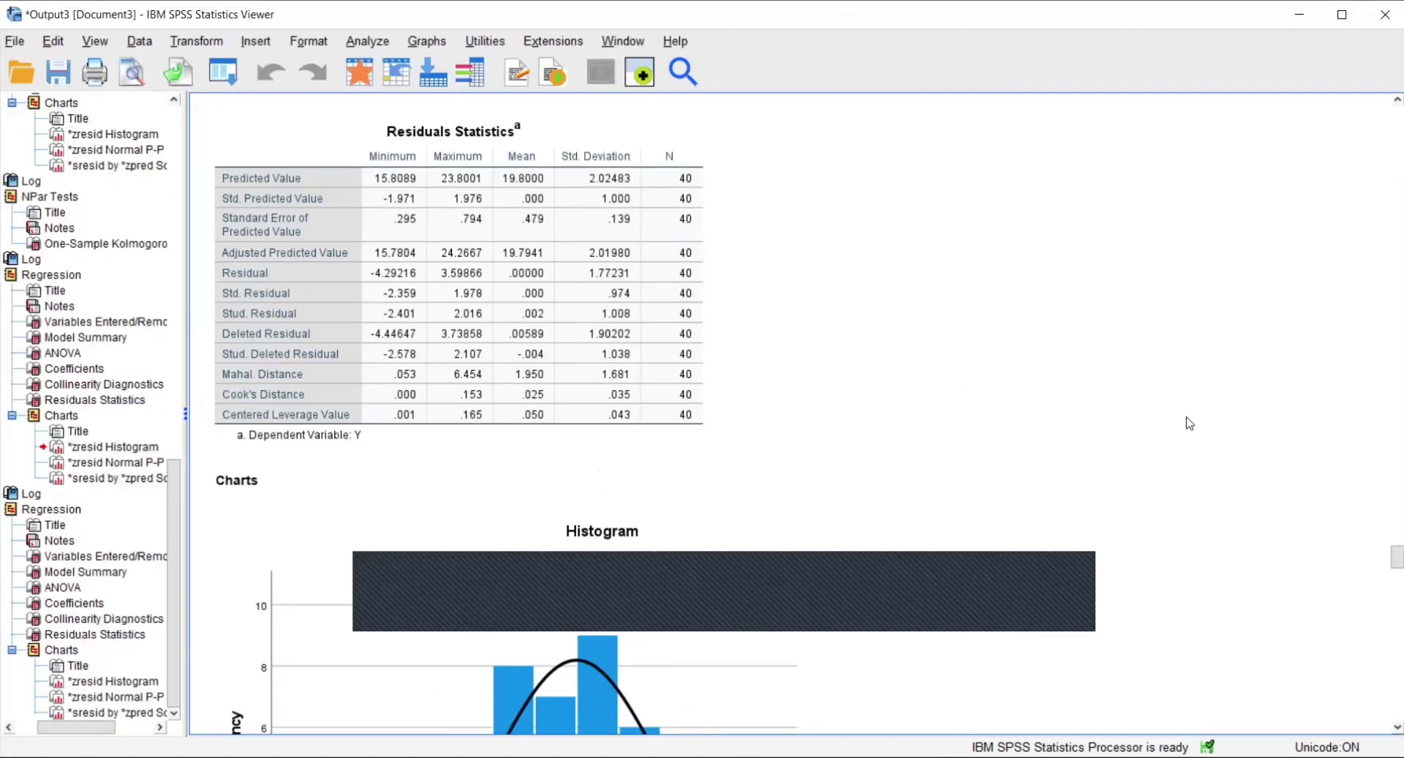
{"action": "scroll", "coordinate": [1190, 422], "scroll_direction": "up", "scroll_amount": 5}
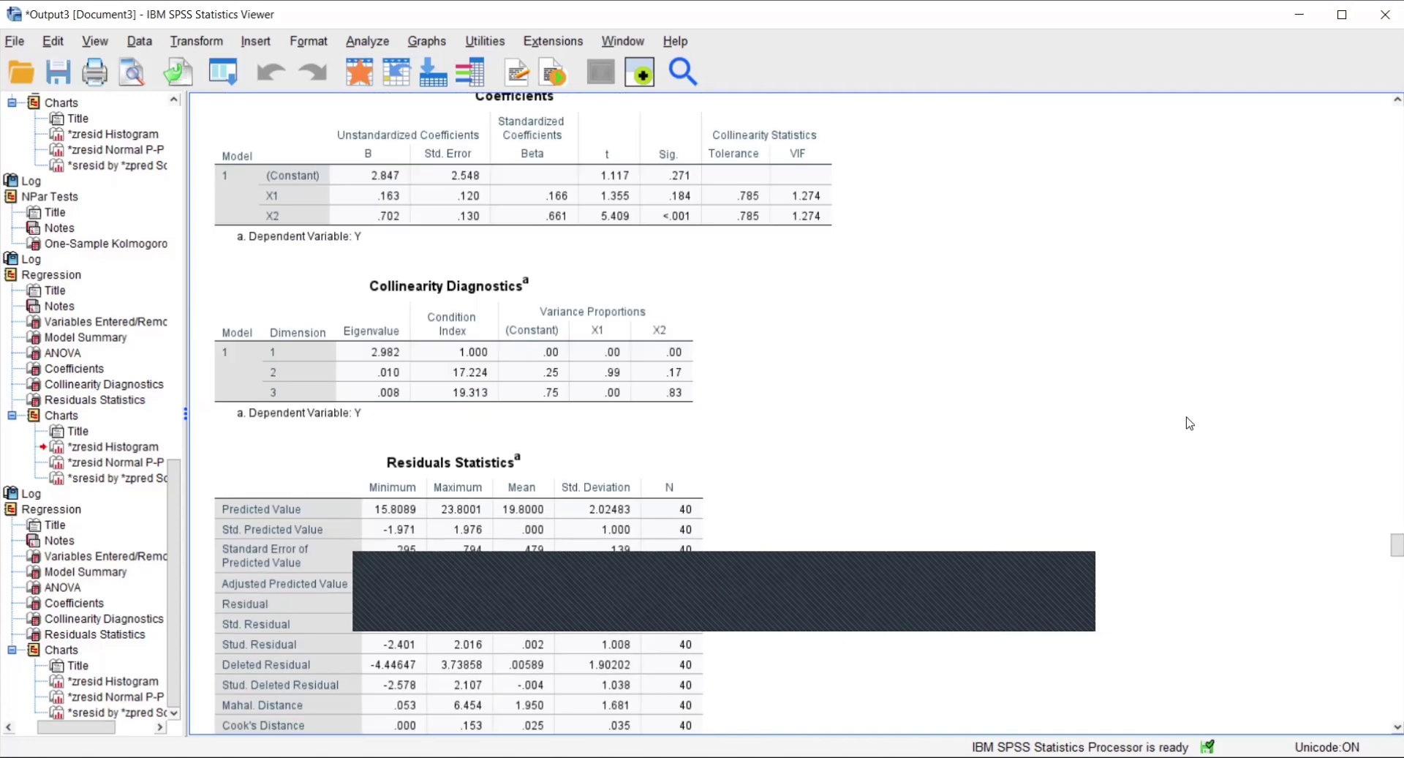
{"action": "scroll", "coordinate": [1056, 393], "scroll_direction": "up", "scroll_amount": 9}
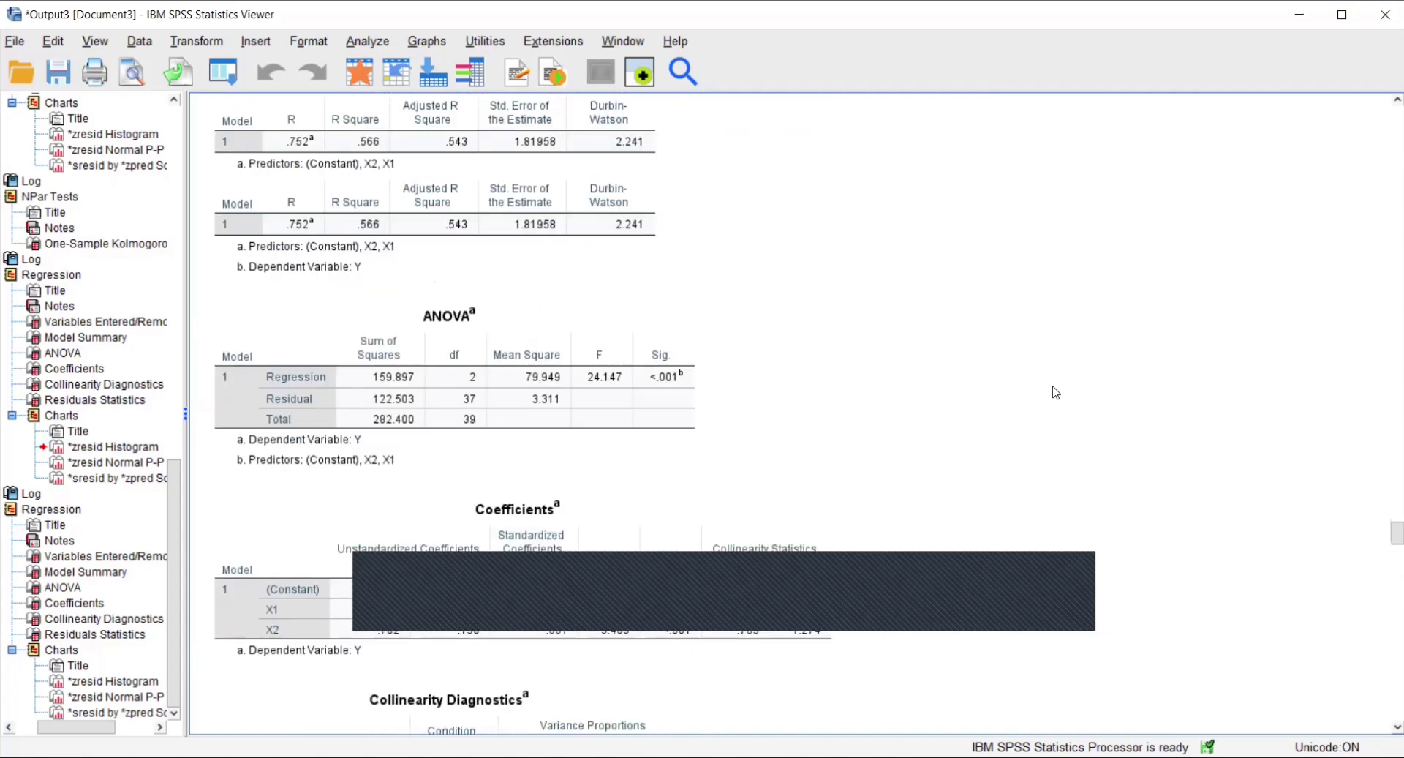
{"action": "scroll", "coordinate": [1055, 393], "scroll_direction": "up", "scroll_amount": 10}
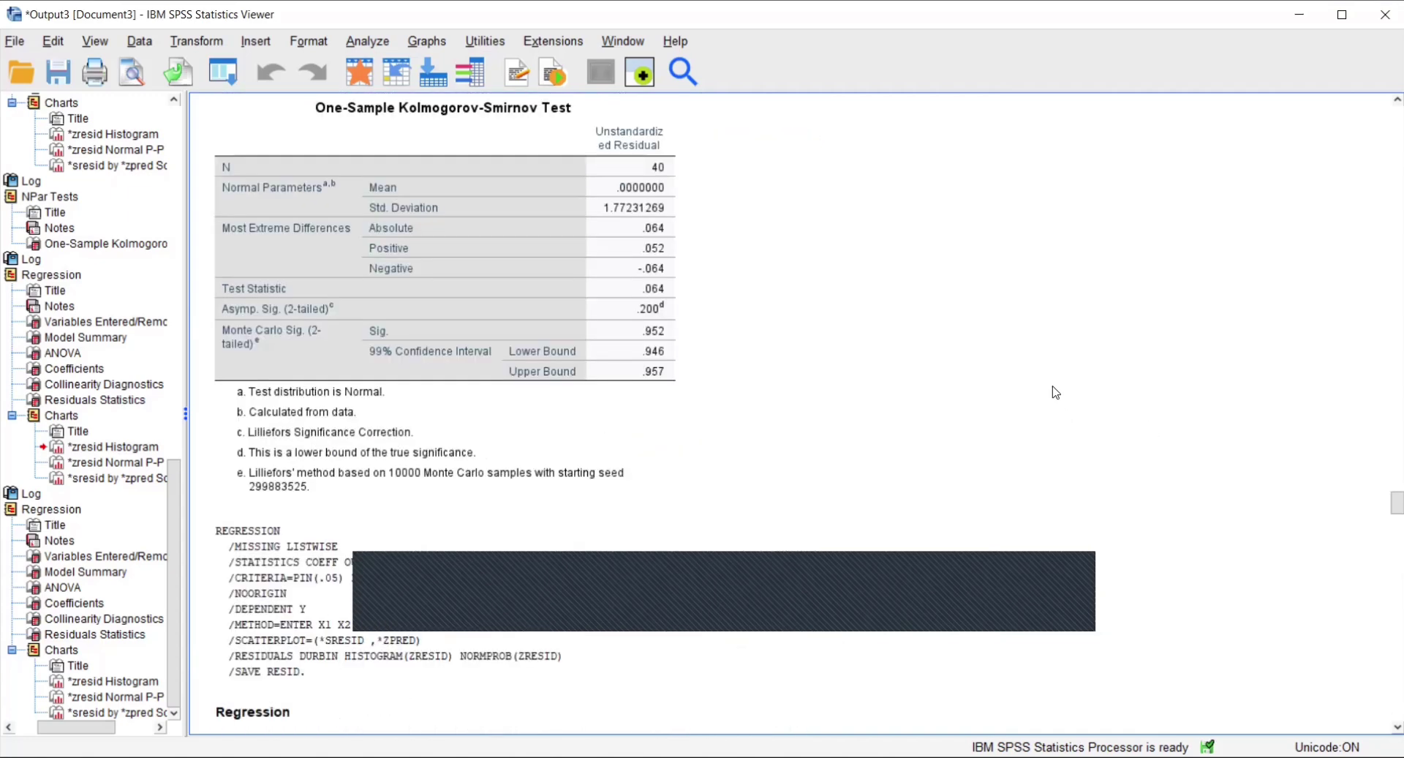
{"action": "left_click", "coordinate": [381, 372]}
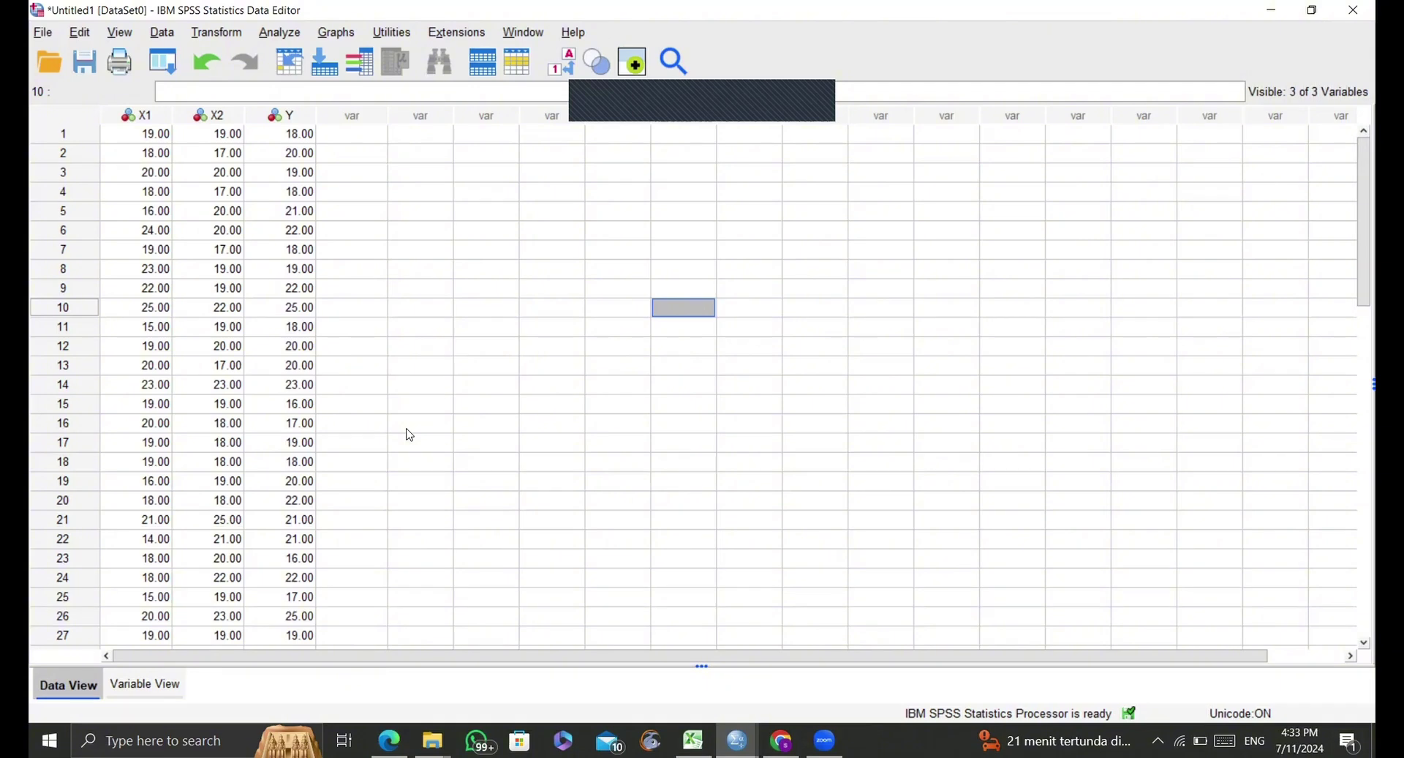
Step: Set up a linear regression of Y on X1 and X2 with a scatterplot of *SRESID as Y against *ZPRED as X
{"action": "left_click", "coordinate": [282, 39]}
{"action": "mouse_move", "coordinate": [335, 101]}
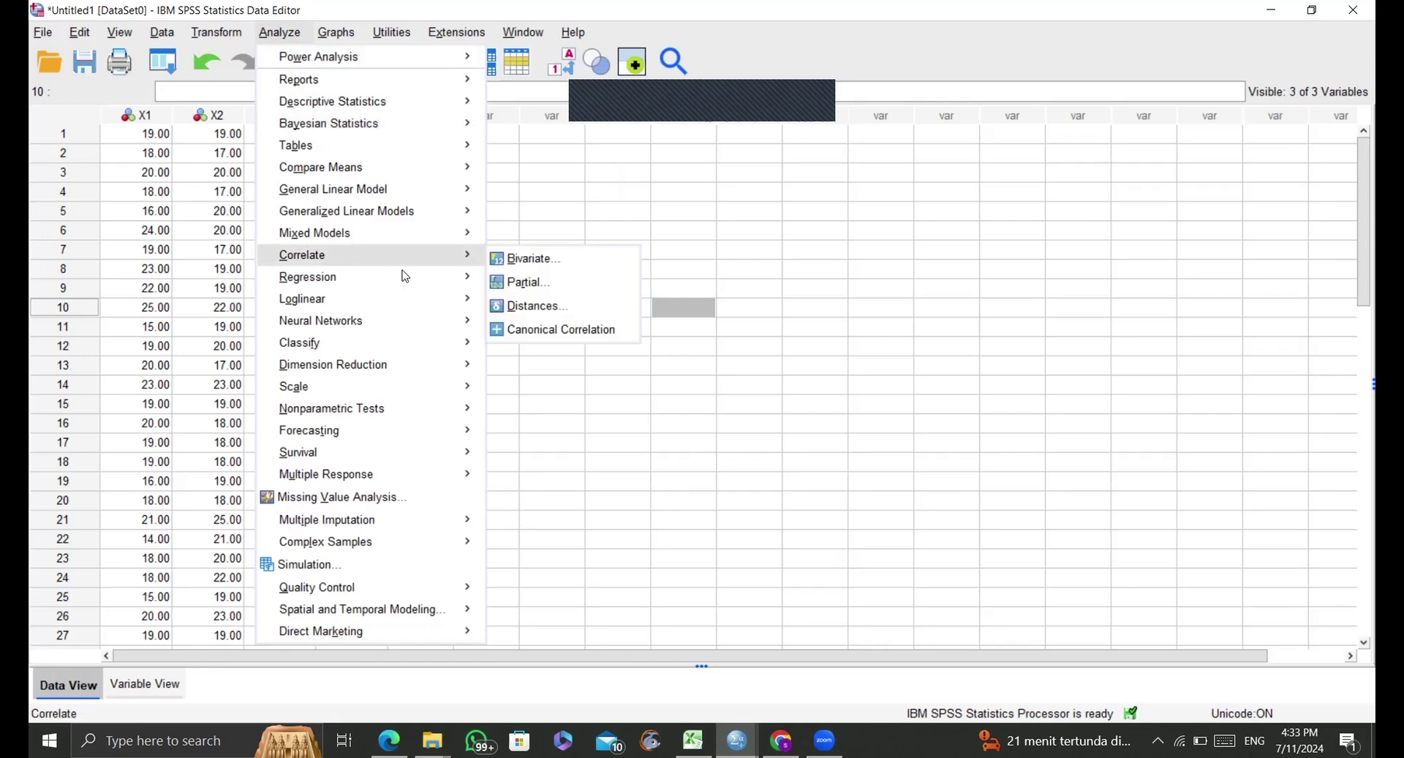
{"action": "mouse_move", "coordinate": [483, 279]}
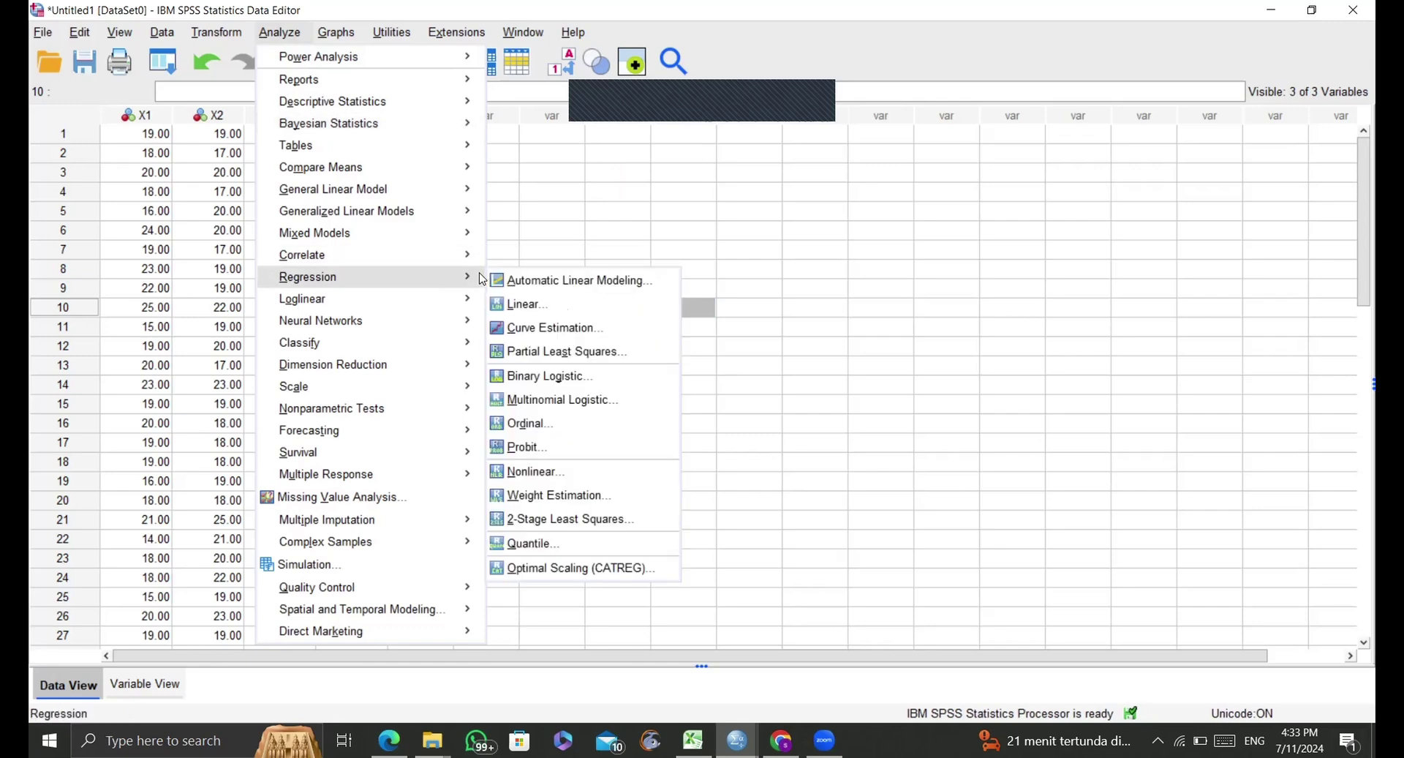
{"action": "left_click", "coordinate": [510, 303]}
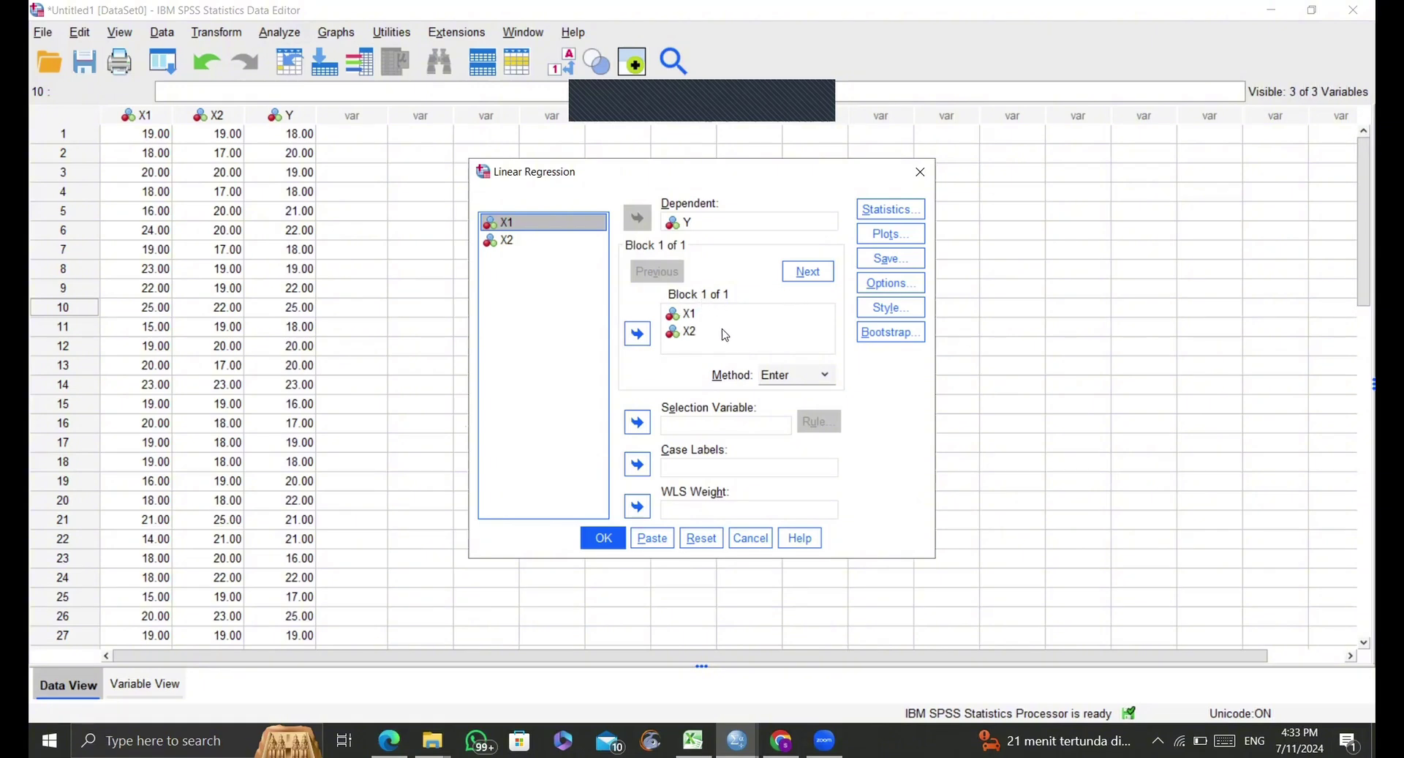
{"action": "left_click", "coordinate": [870, 244]}
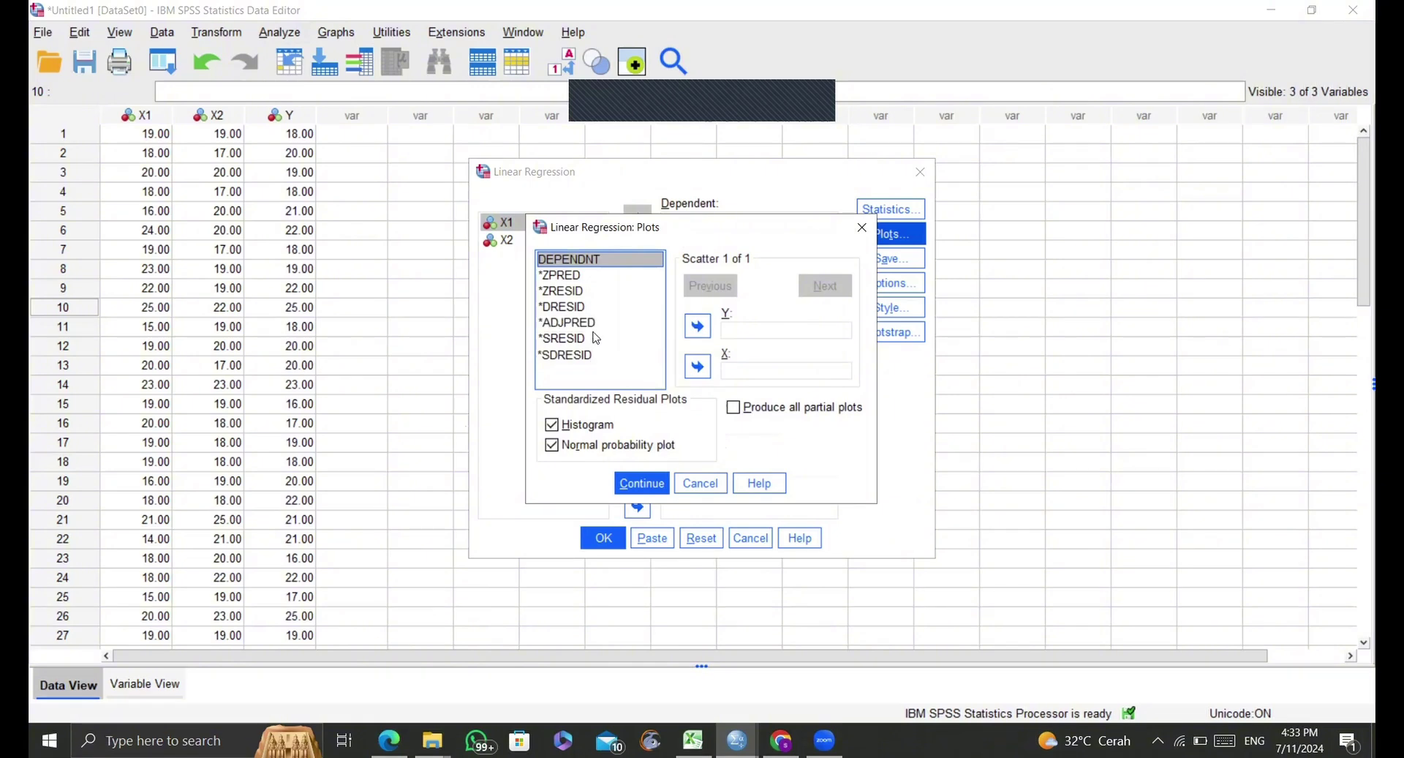
{"action": "left_click", "coordinate": [603, 277]}
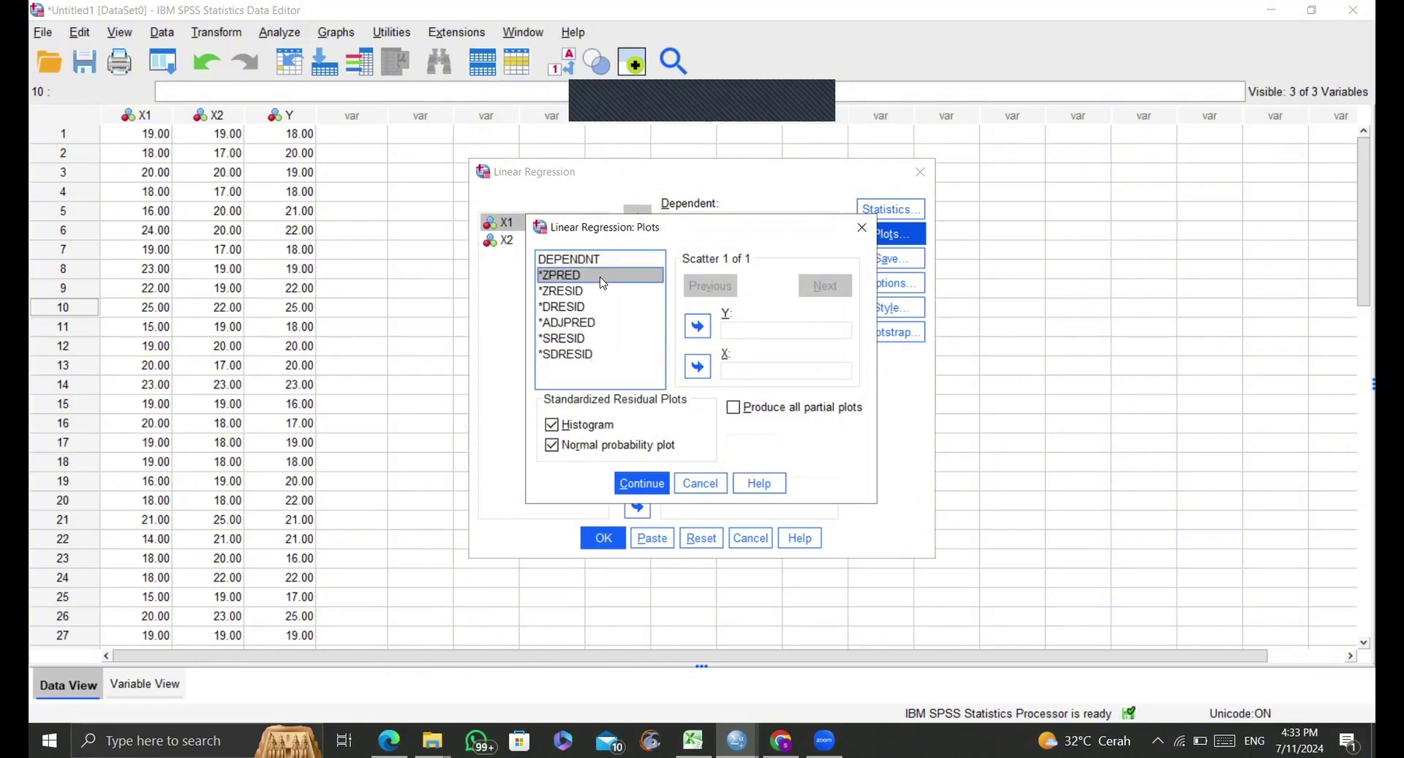
{"action": "left_click", "coordinate": [696, 367]}
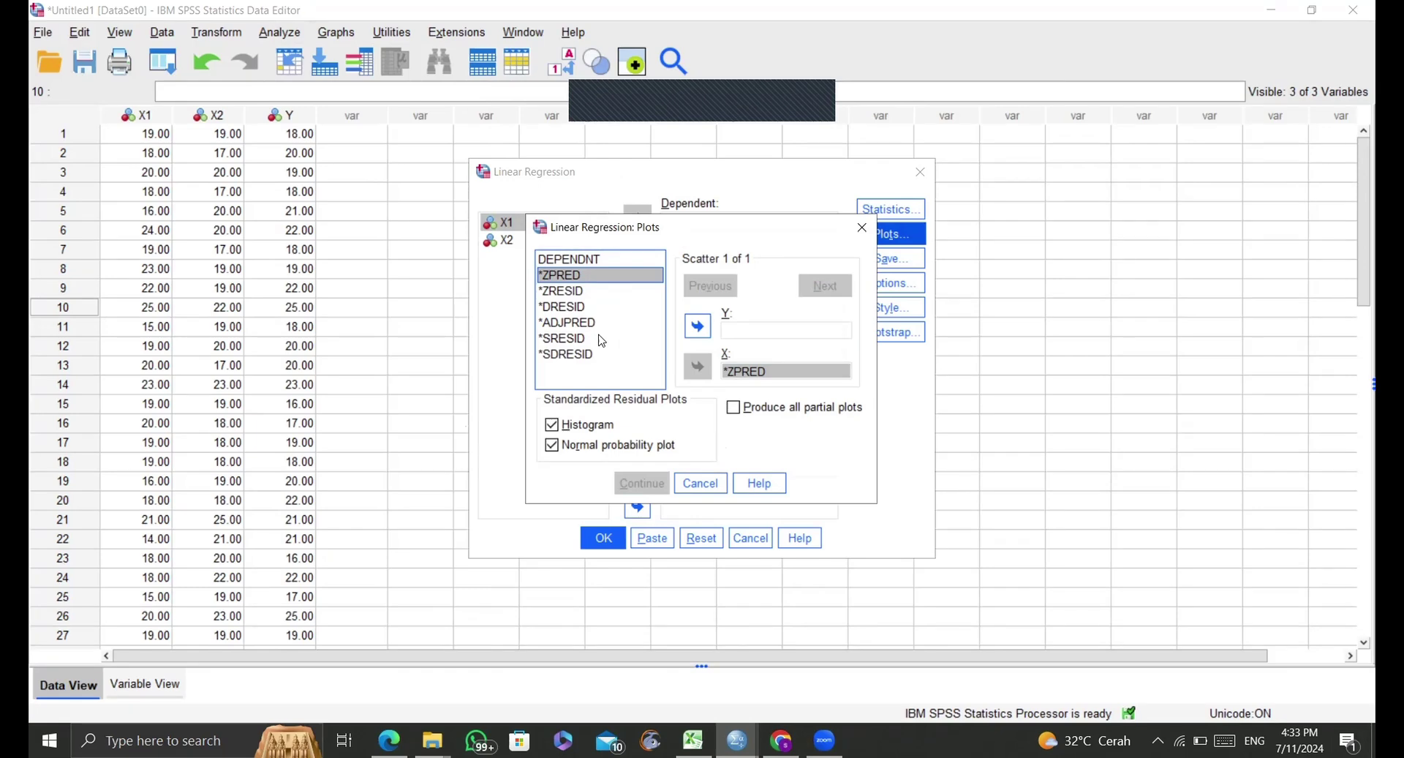
{"action": "left_click", "coordinate": [602, 340]}
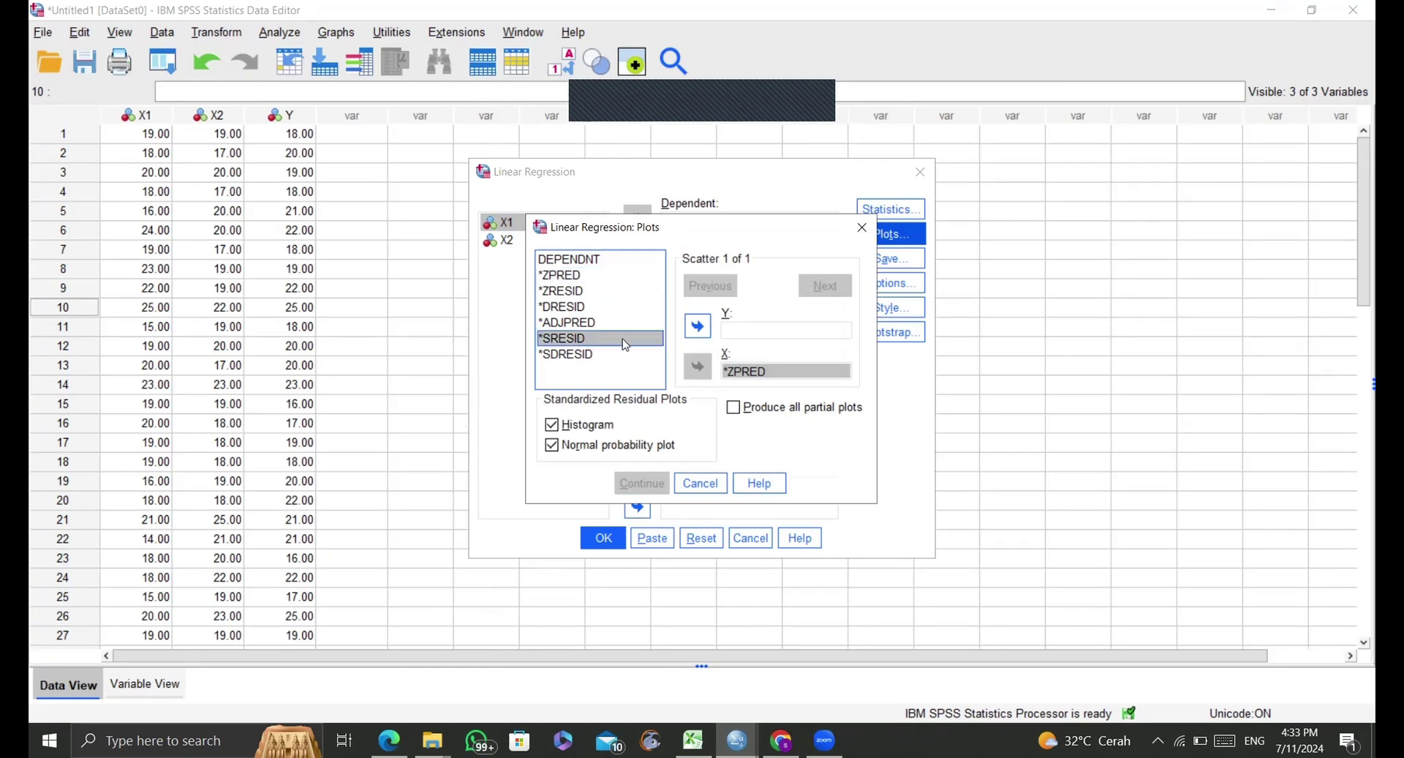
{"action": "left_click", "coordinate": [696, 326]}
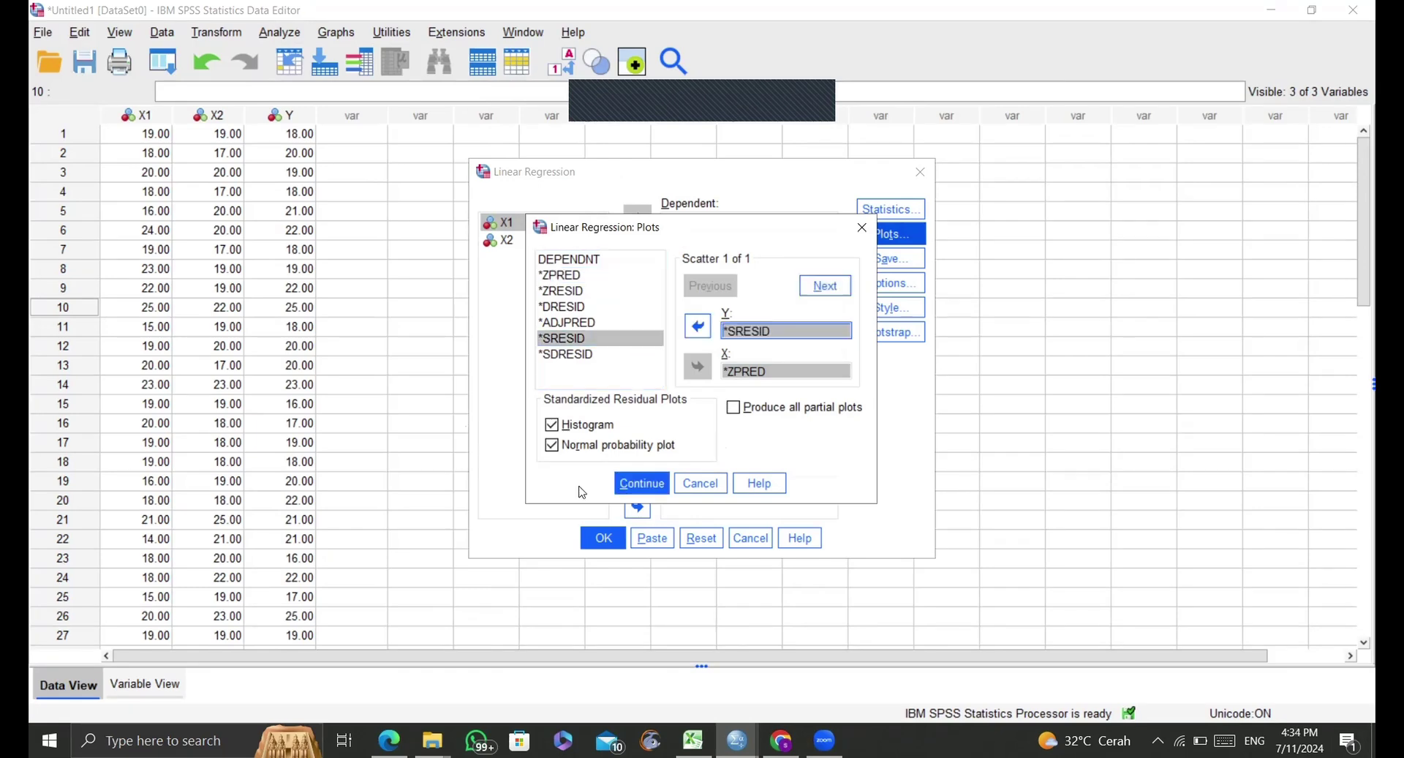
Step: Turn off the histogram and normal probability plot of standardized residuals and run the linear regression
{"action": "left_click", "coordinate": [578, 427]}
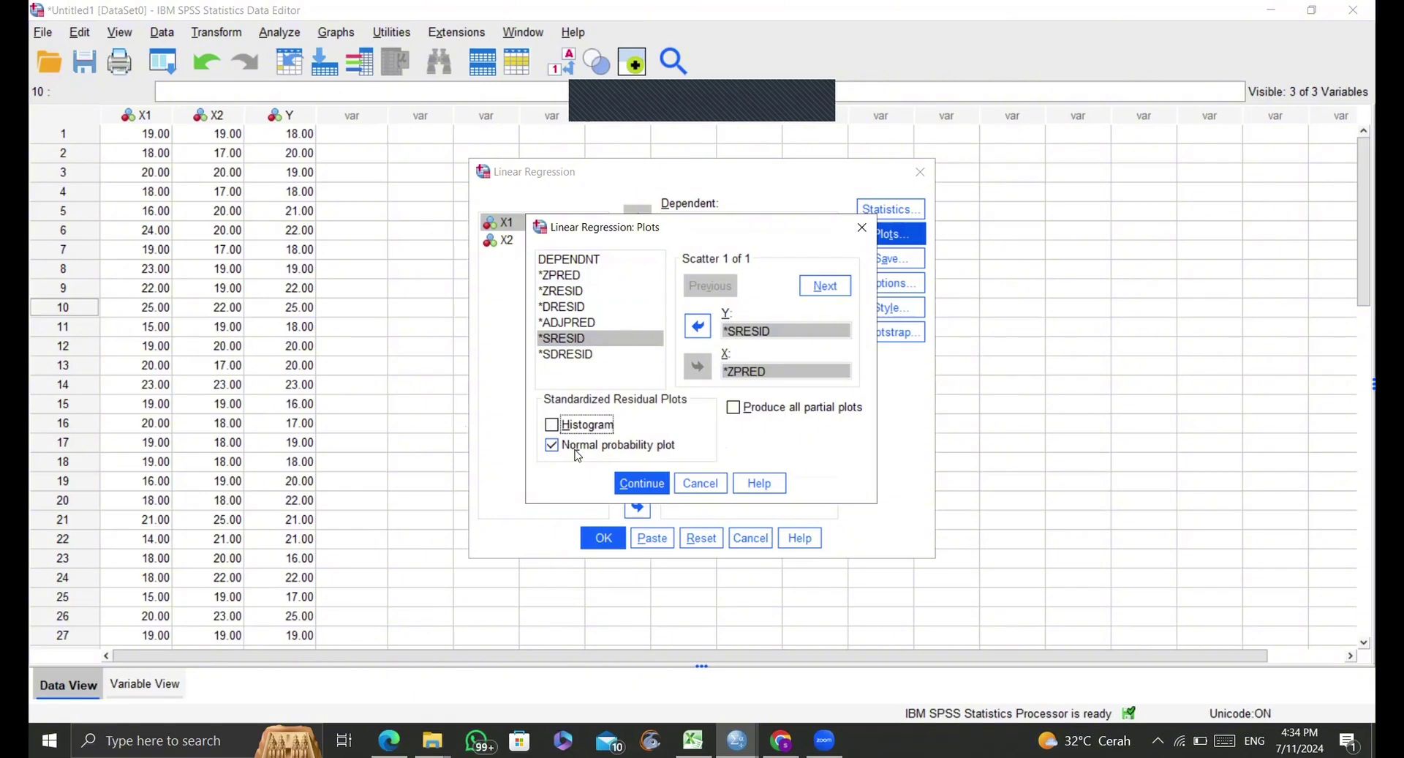
{"action": "left_click", "coordinate": [578, 454]}
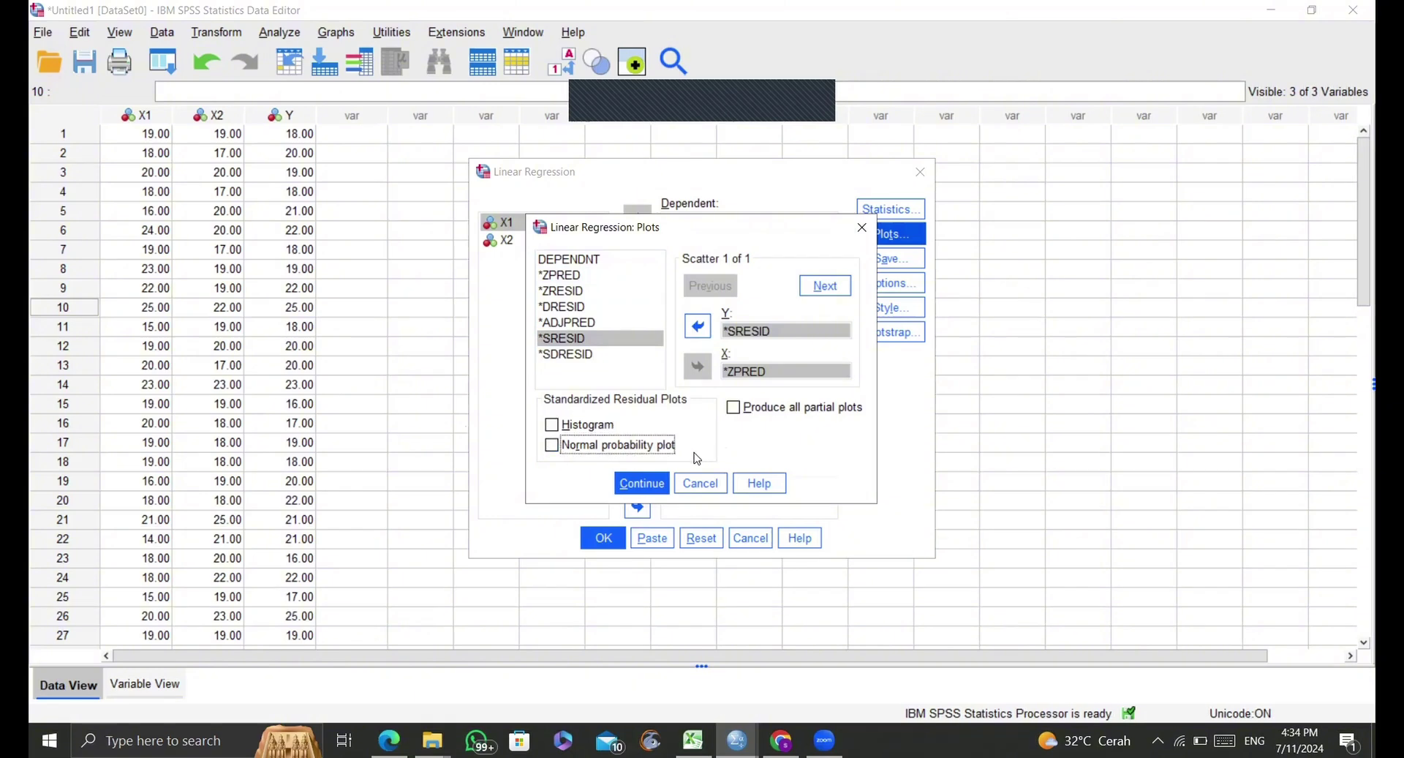
{"action": "left_click", "coordinate": [659, 483]}
{"action": "left_click", "coordinate": [613, 539]}
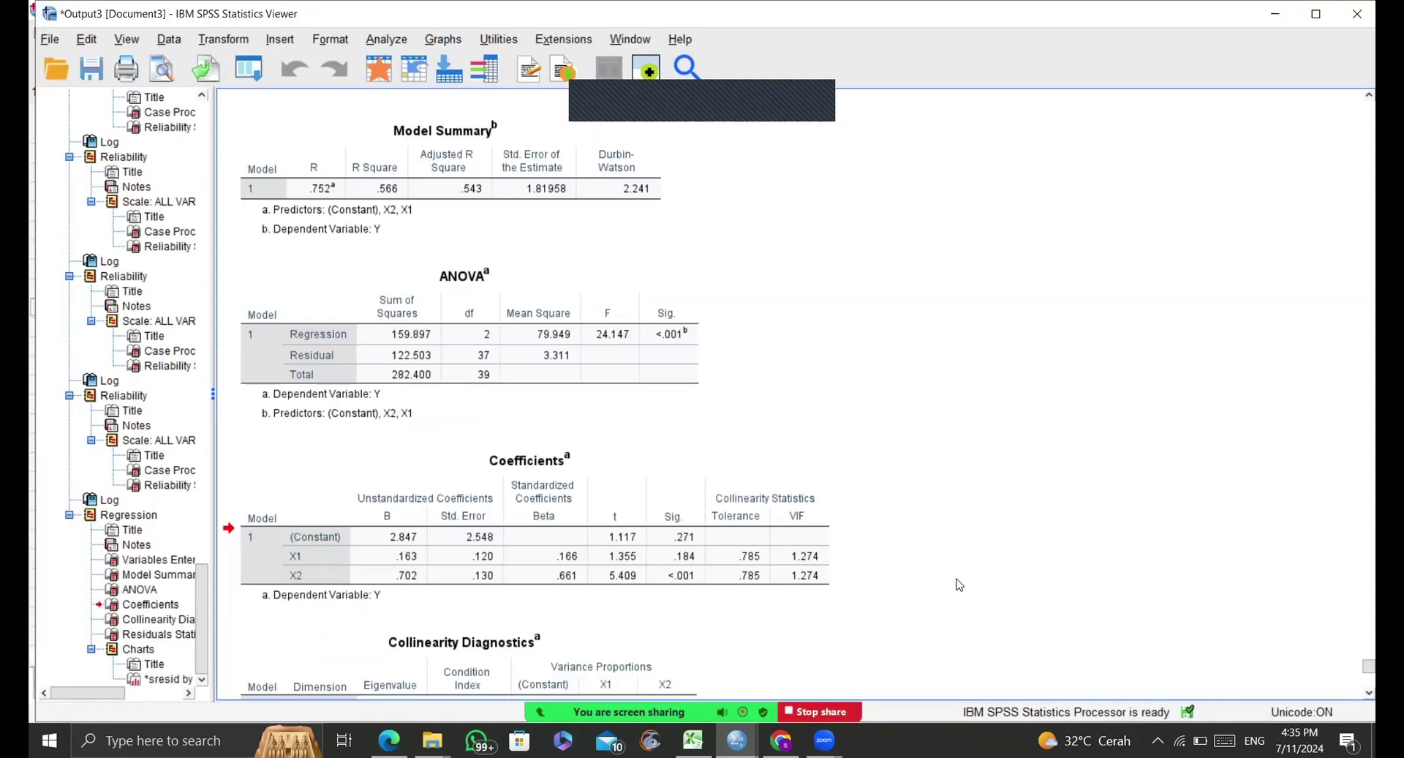
Step: Examine the Coefficients table with its Tolerance and VIF collinearity statistics
{"action": "left_click", "coordinate": [784, 492]}
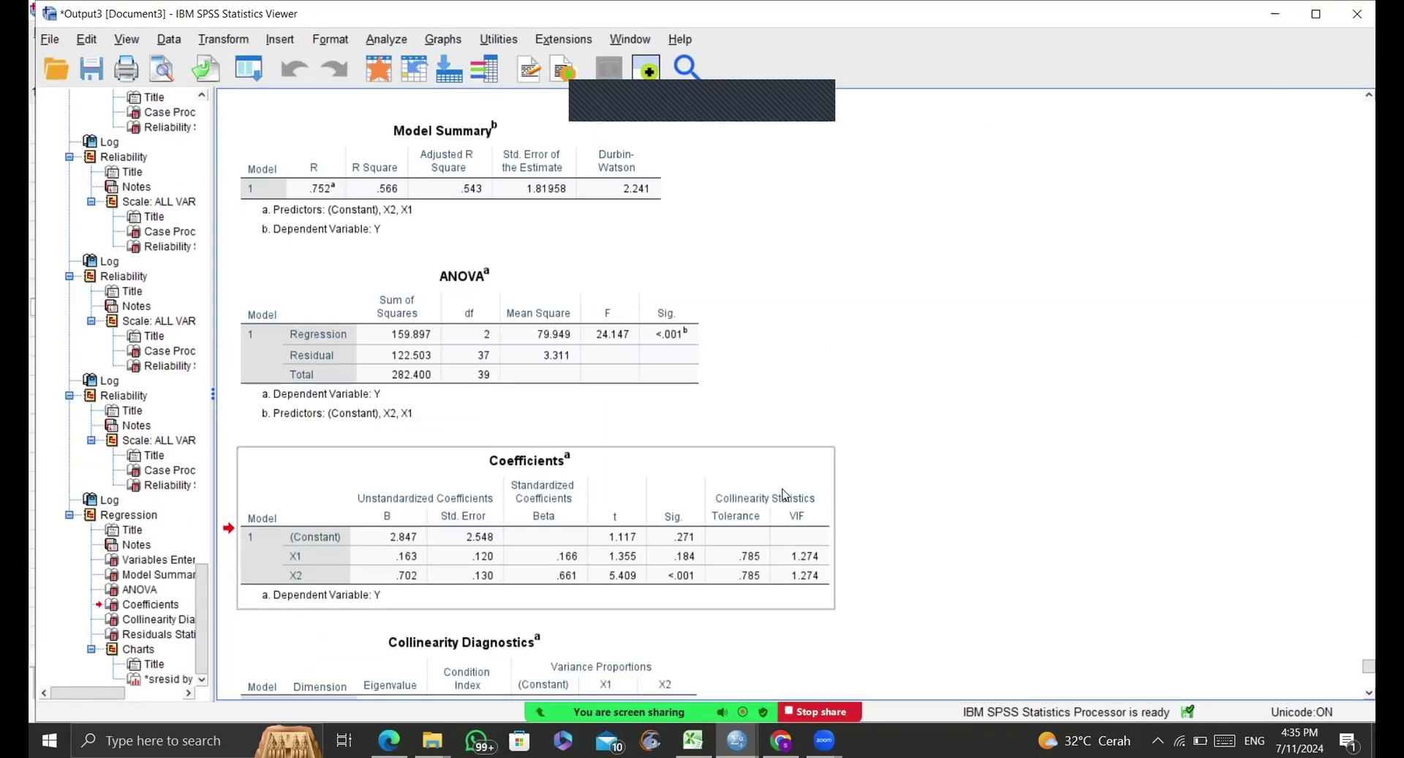
{"action": "left_click", "coordinate": [862, 465]}
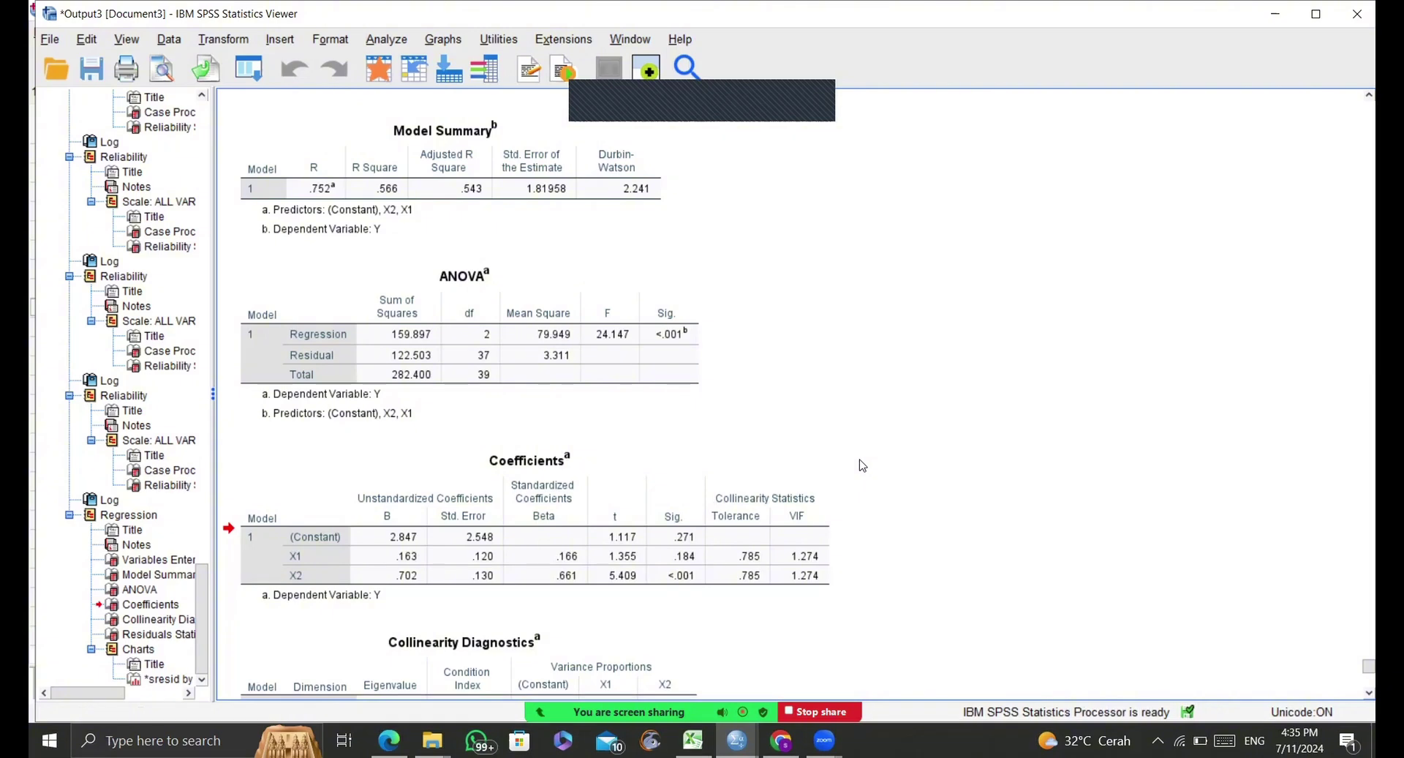
{"action": "left_click", "coordinate": [845, 536]}
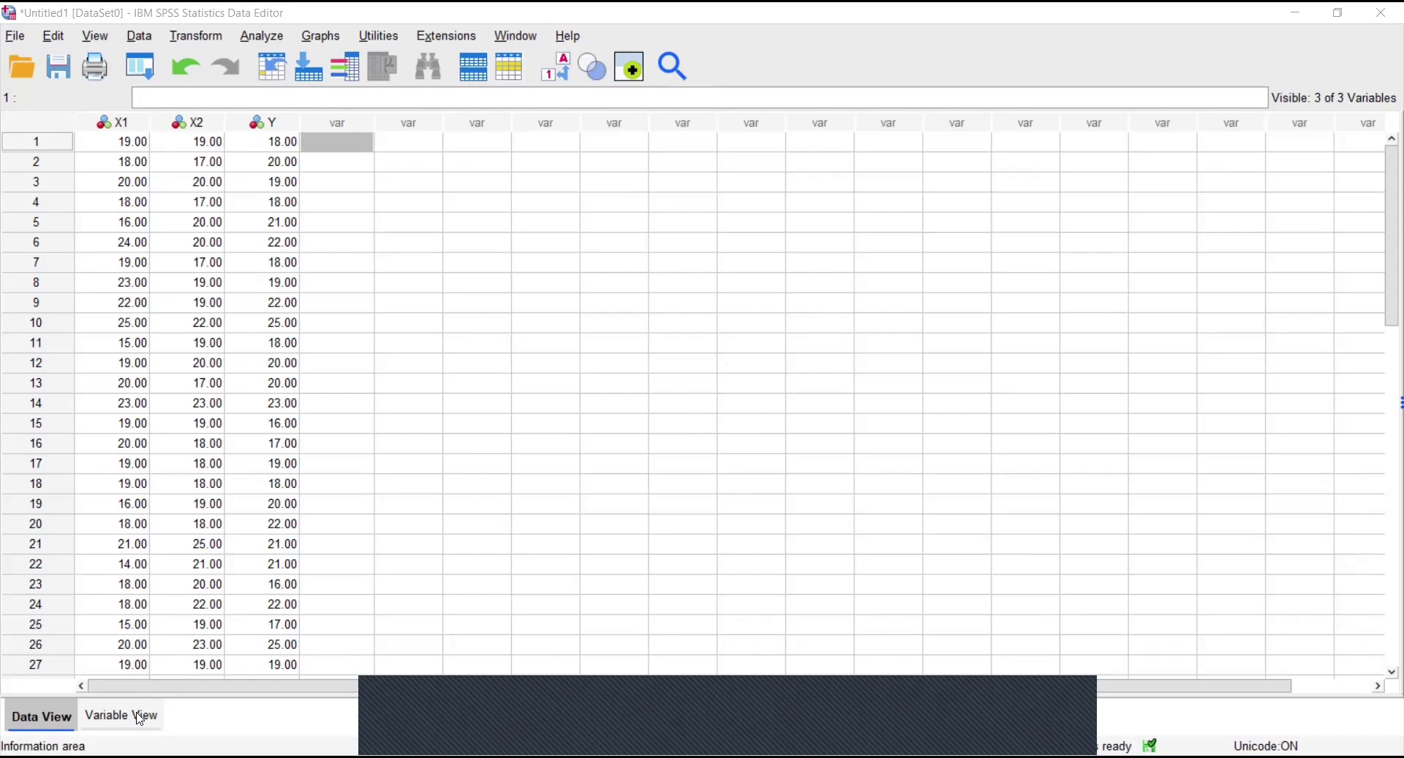
Step: Run a reliability analysis on X1, X2 and Y using the Alpha model
{"action": "left_click", "coordinate": [278, 40]}
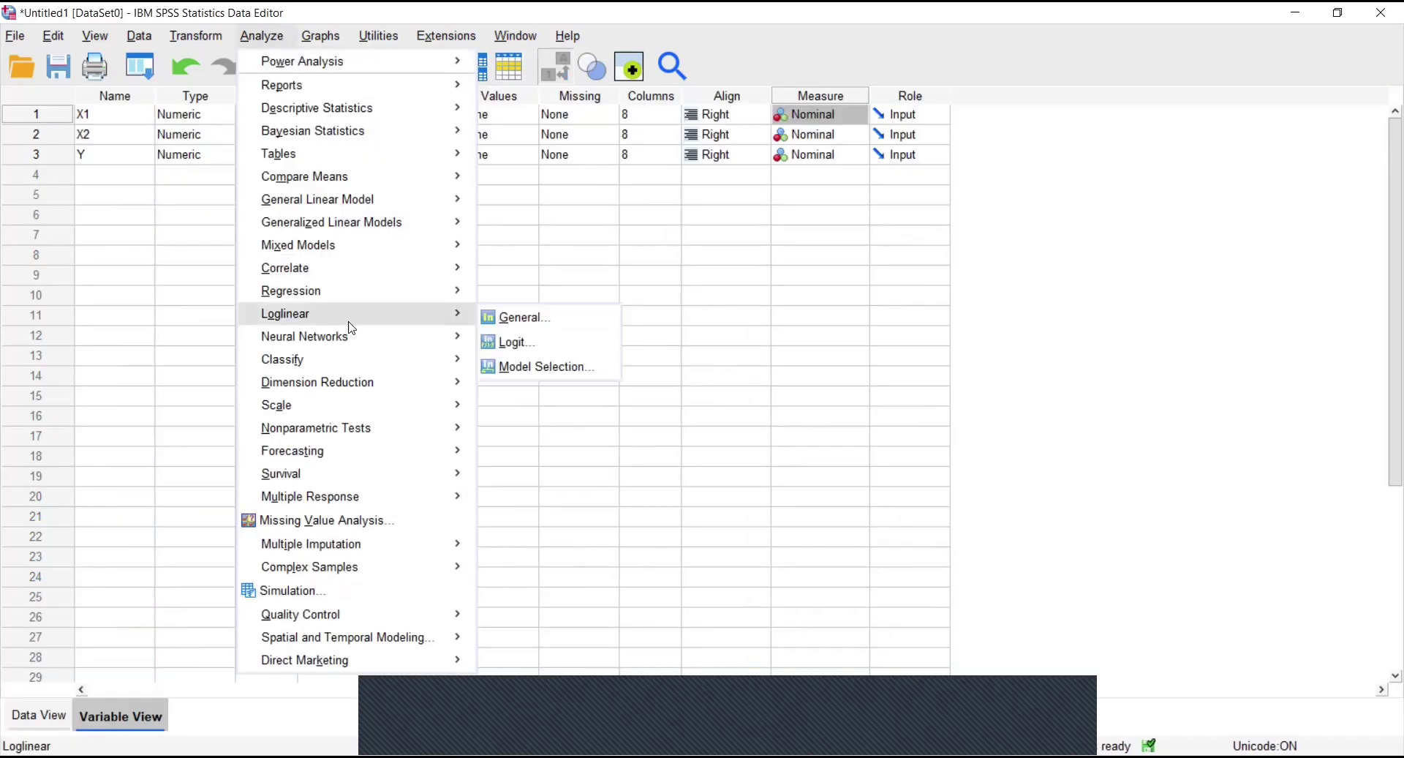
{"action": "mouse_move", "coordinate": [370, 403]}
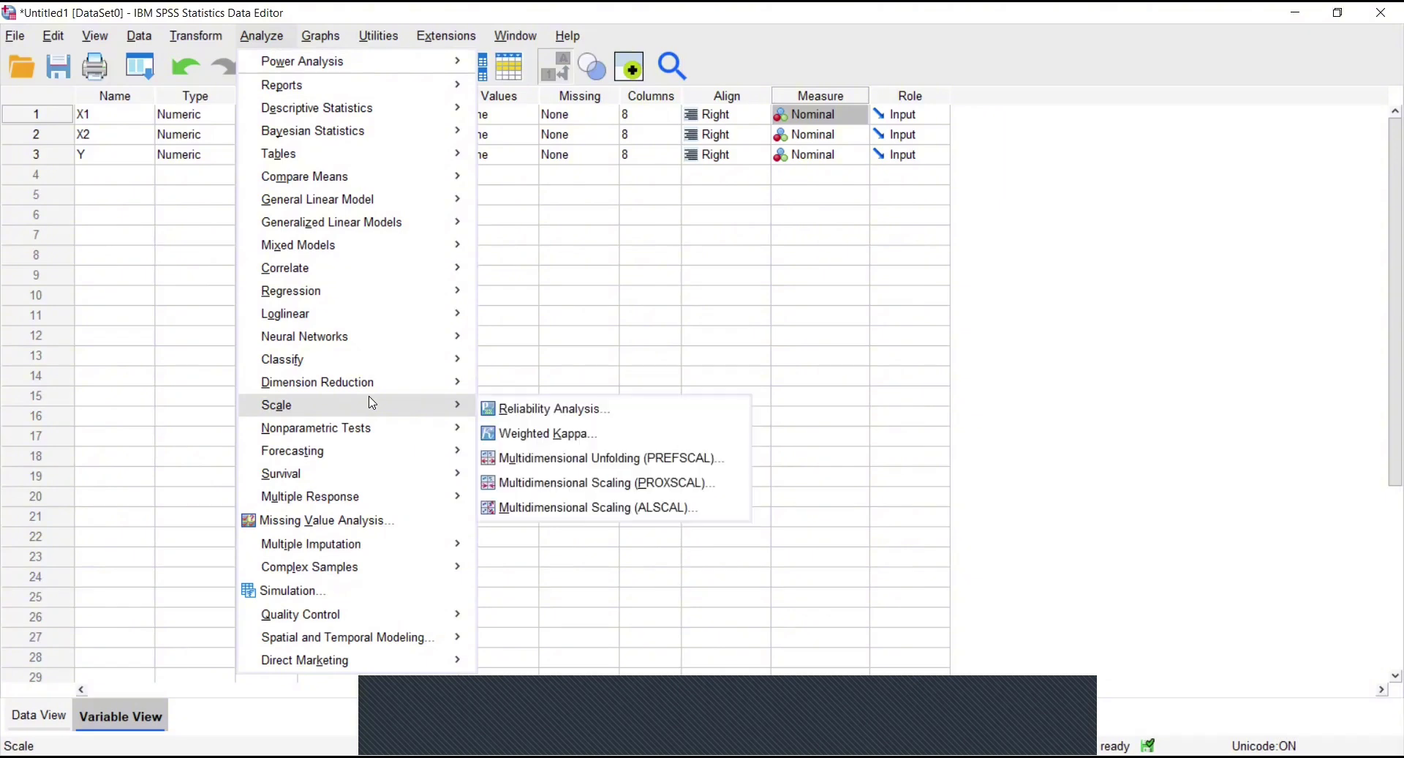
{"action": "left_click", "coordinate": [491, 418]}
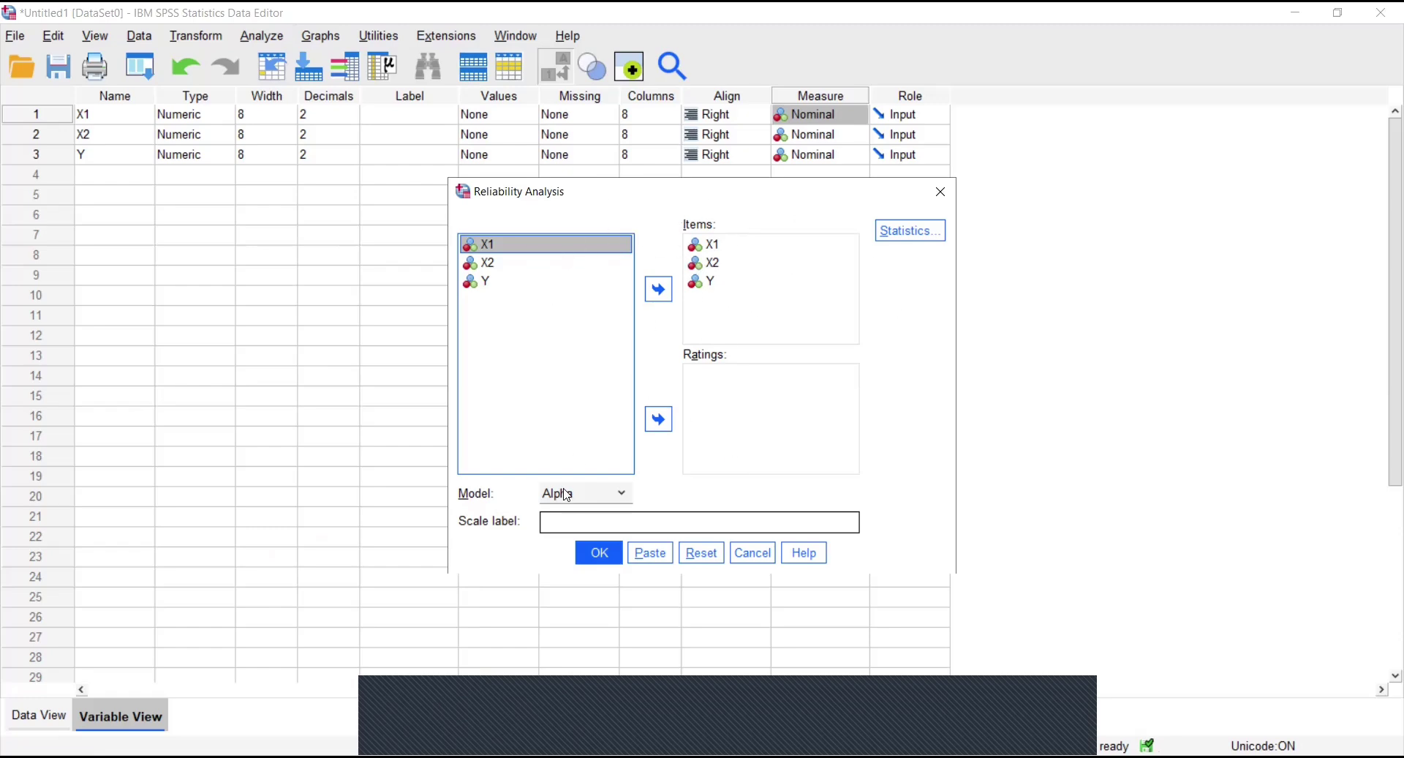
{"action": "left_click", "coordinate": [594, 554]}
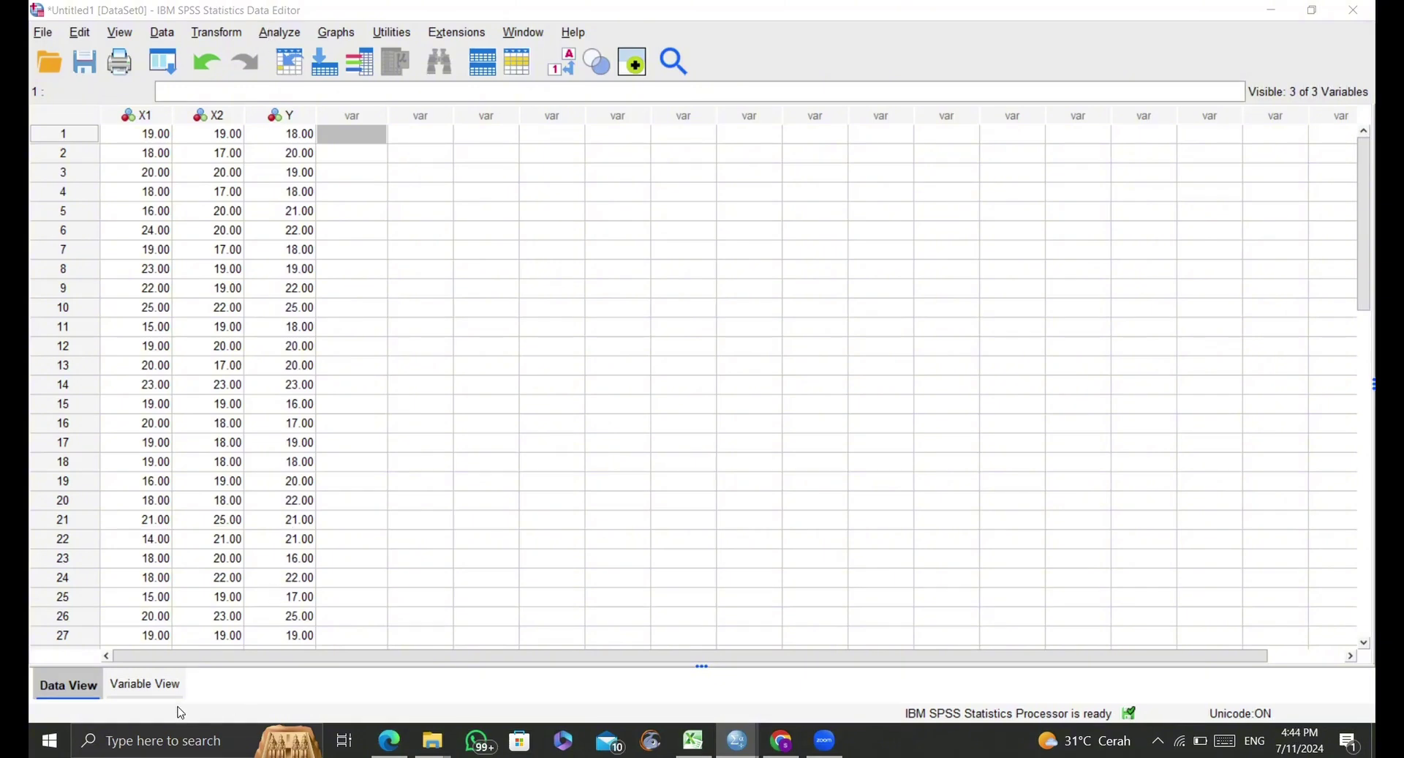
Step: Run a linear regression of Y on X1 and X2, method Enter, with estimates, model fit, collinearity diagnostics and Durbin-Watson selected
{"action": "left_click", "coordinate": [167, 684]}
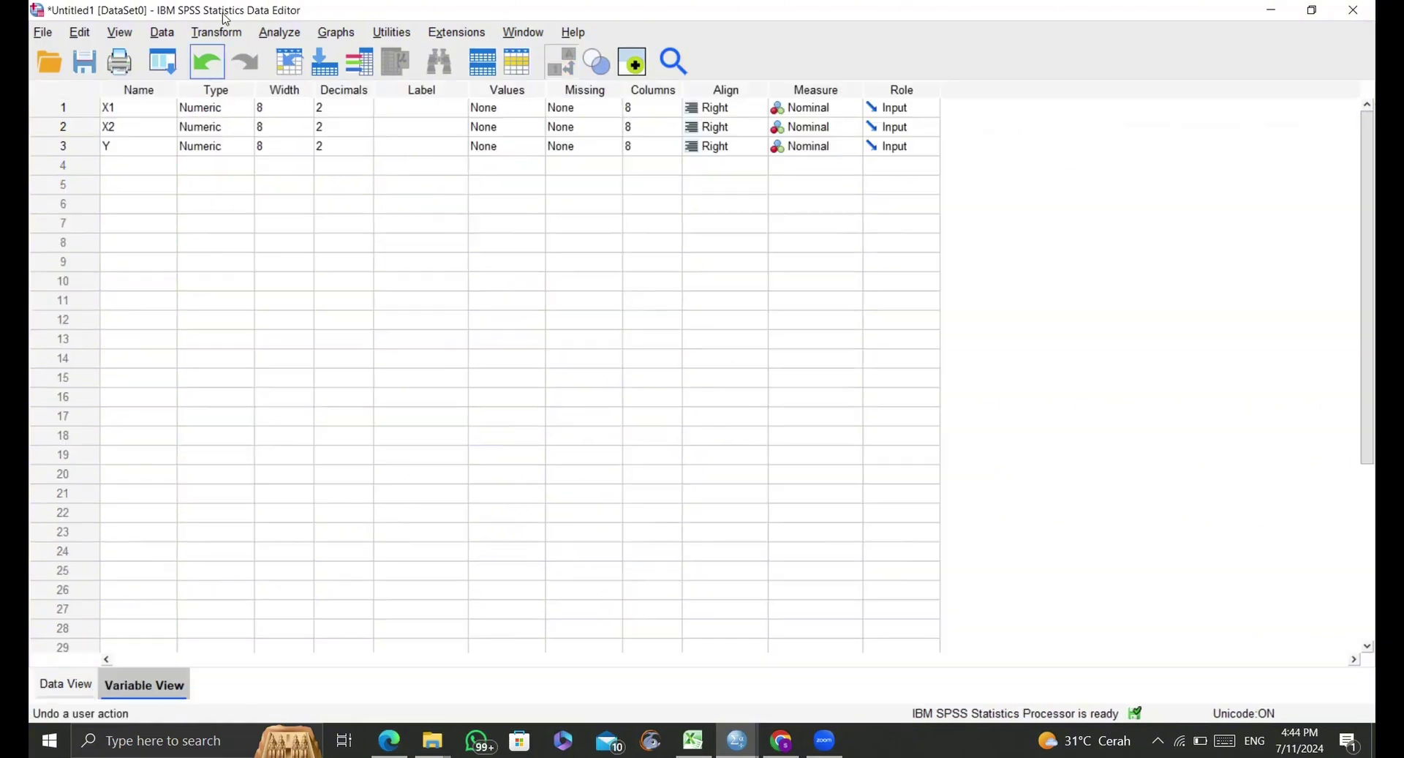
{"action": "left_click", "coordinate": [299, 39]}
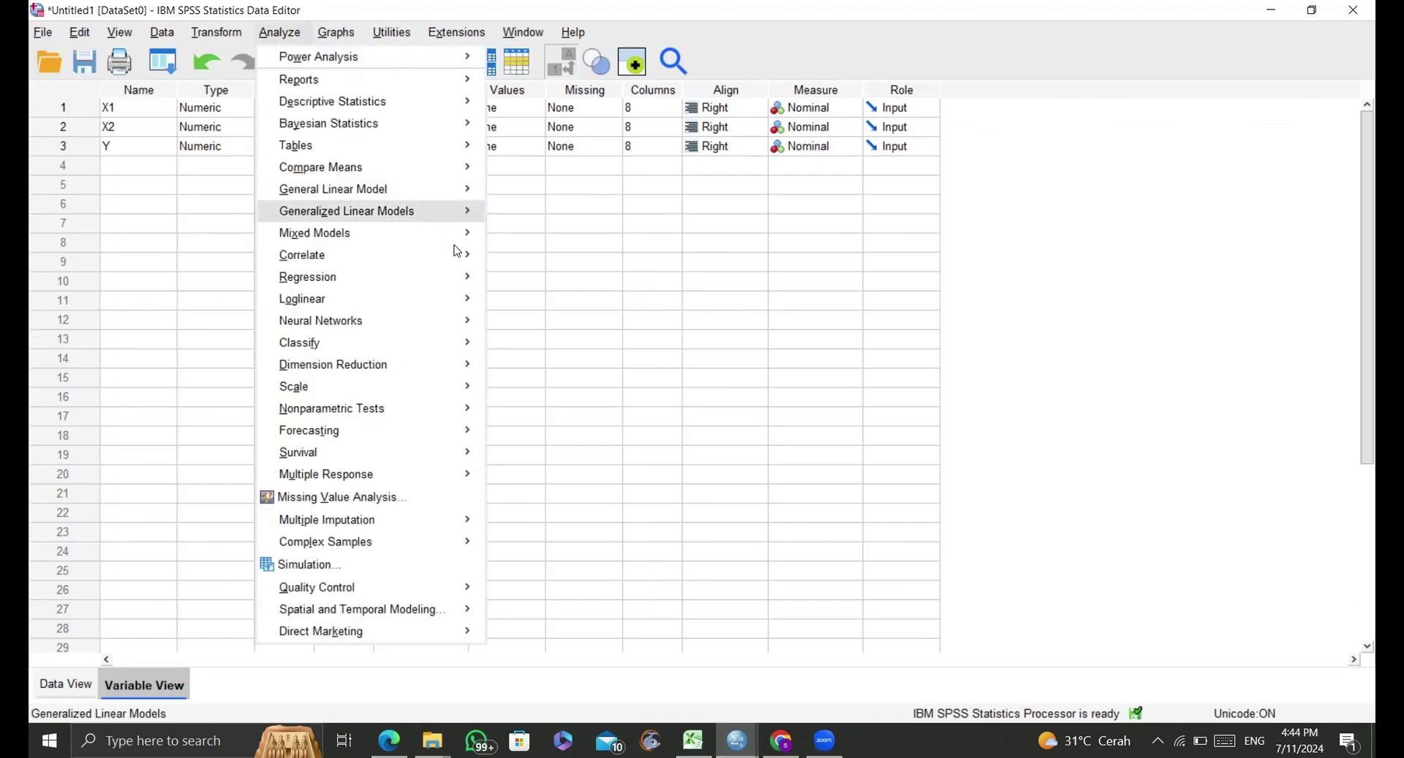
{"action": "mouse_move", "coordinate": [458, 251]}
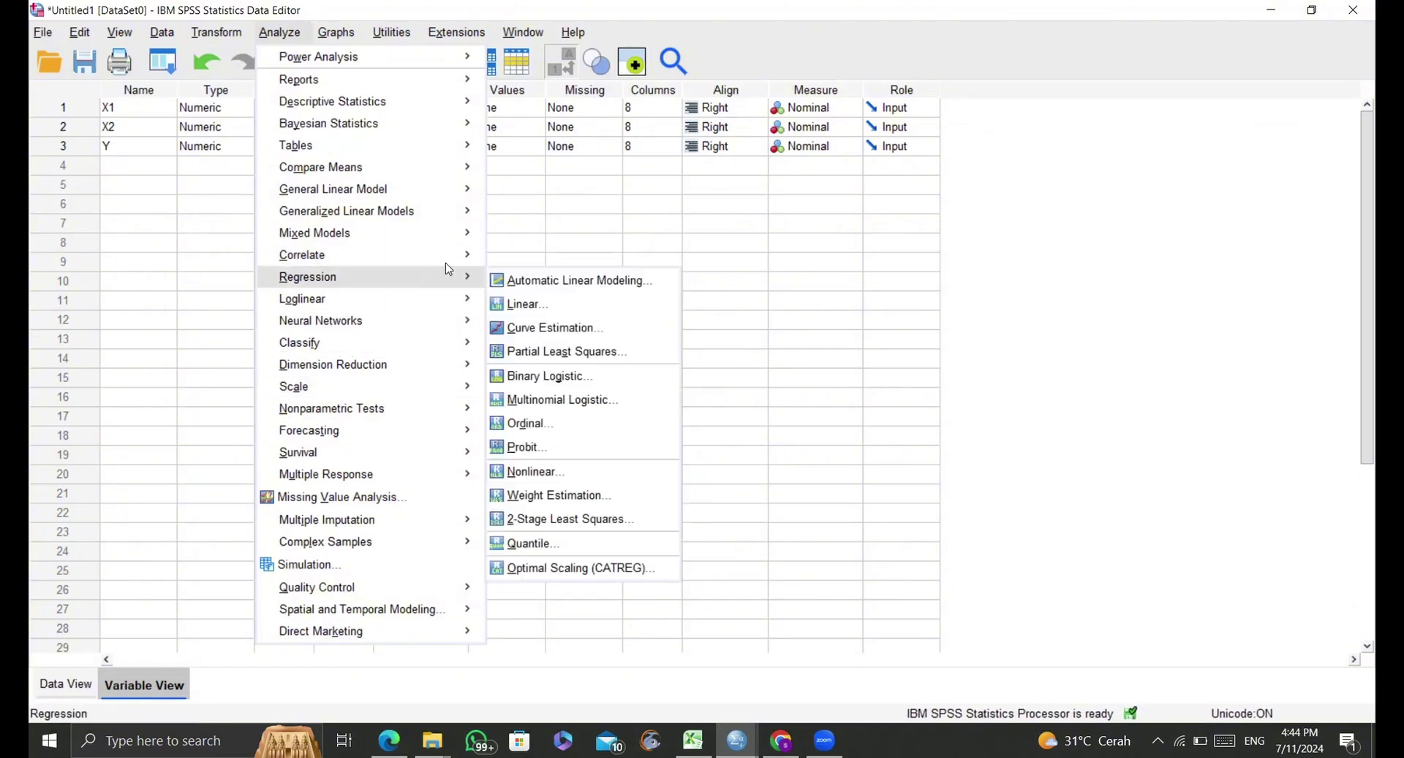
{"action": "left_click", "coordinate": [496, 303]}
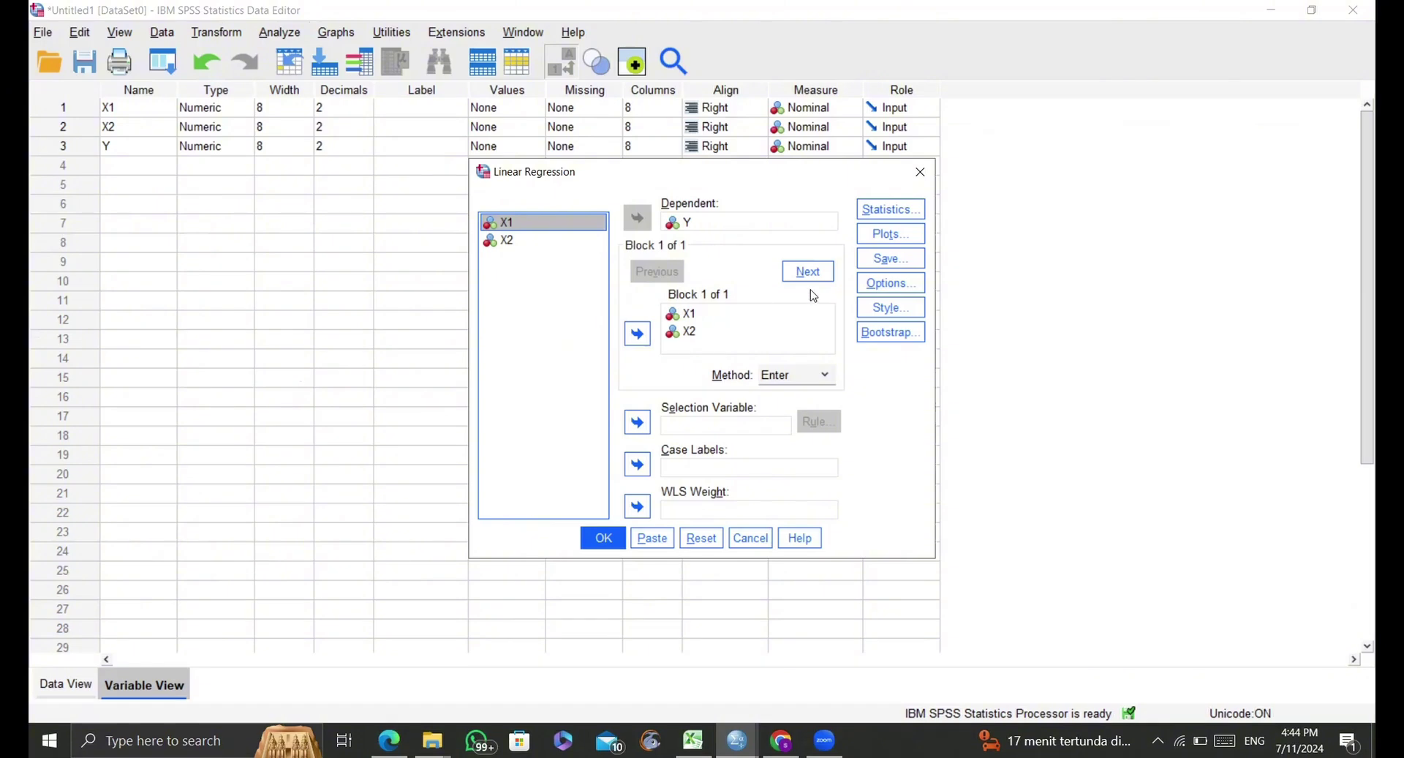
{"action": "left_click", "coordinate": [889, 235]}
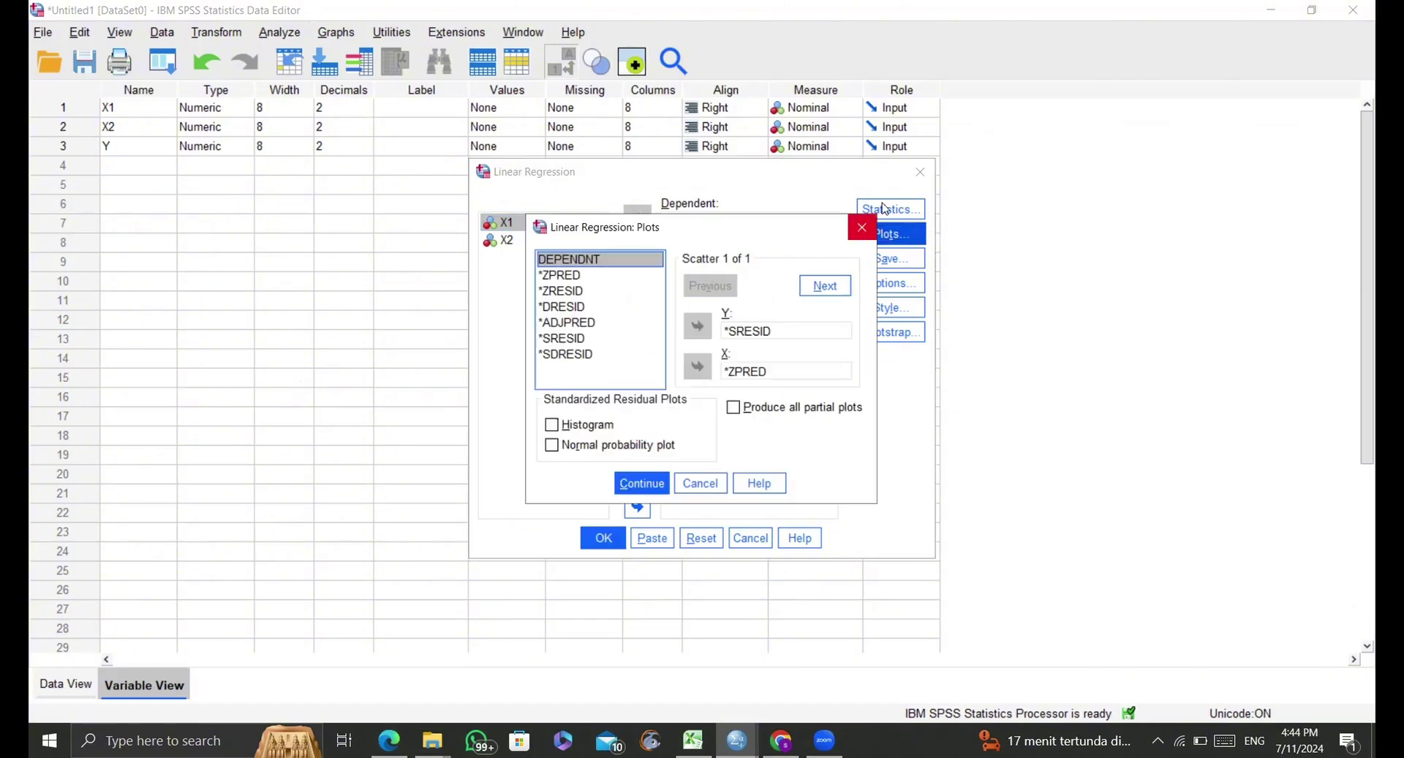
{"action": "left_click", "coordinate": [863, 228]}
{"action": "left_click", "coordinate": [890, 209]}
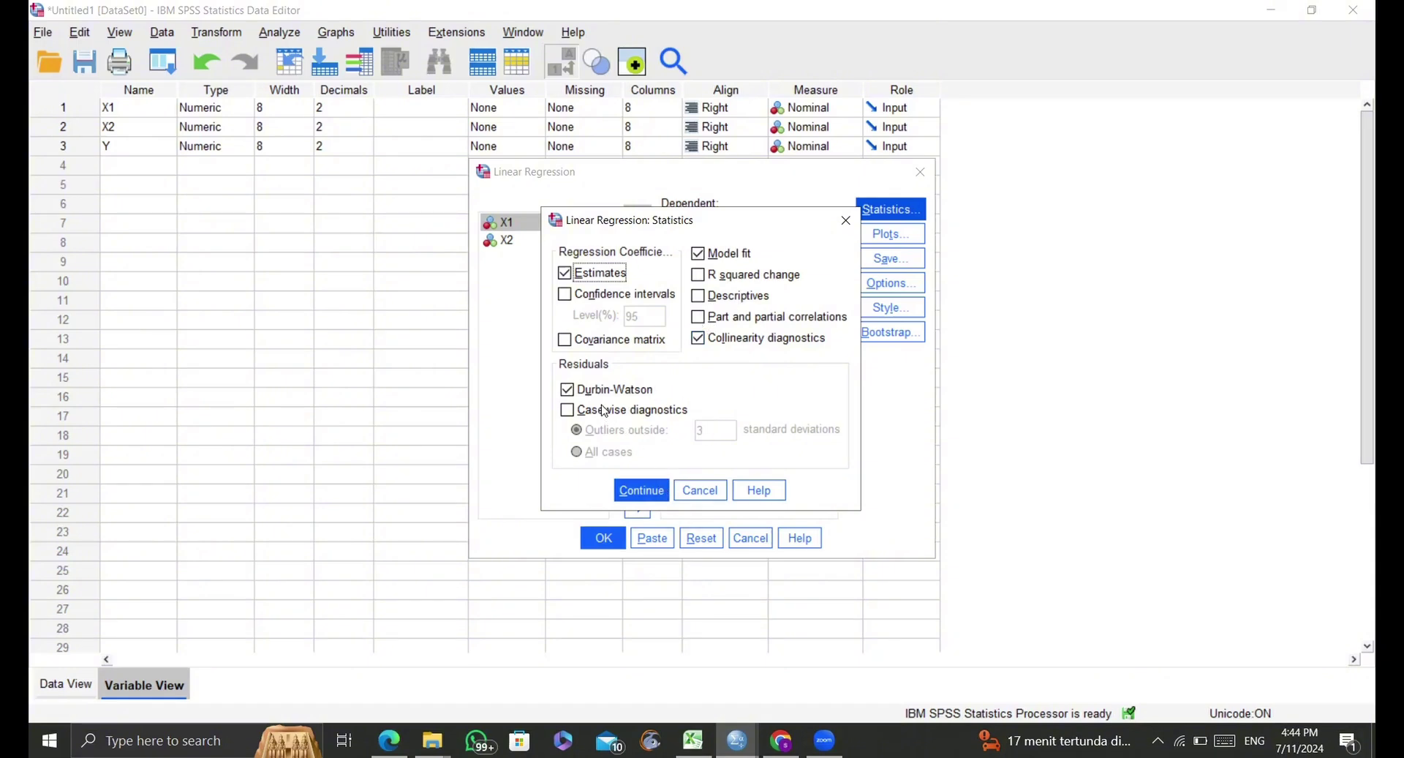
{"action": "left_click", "coordinate": [651, 489]}
{"action": "left_click", "coordinate": [605, 539]}
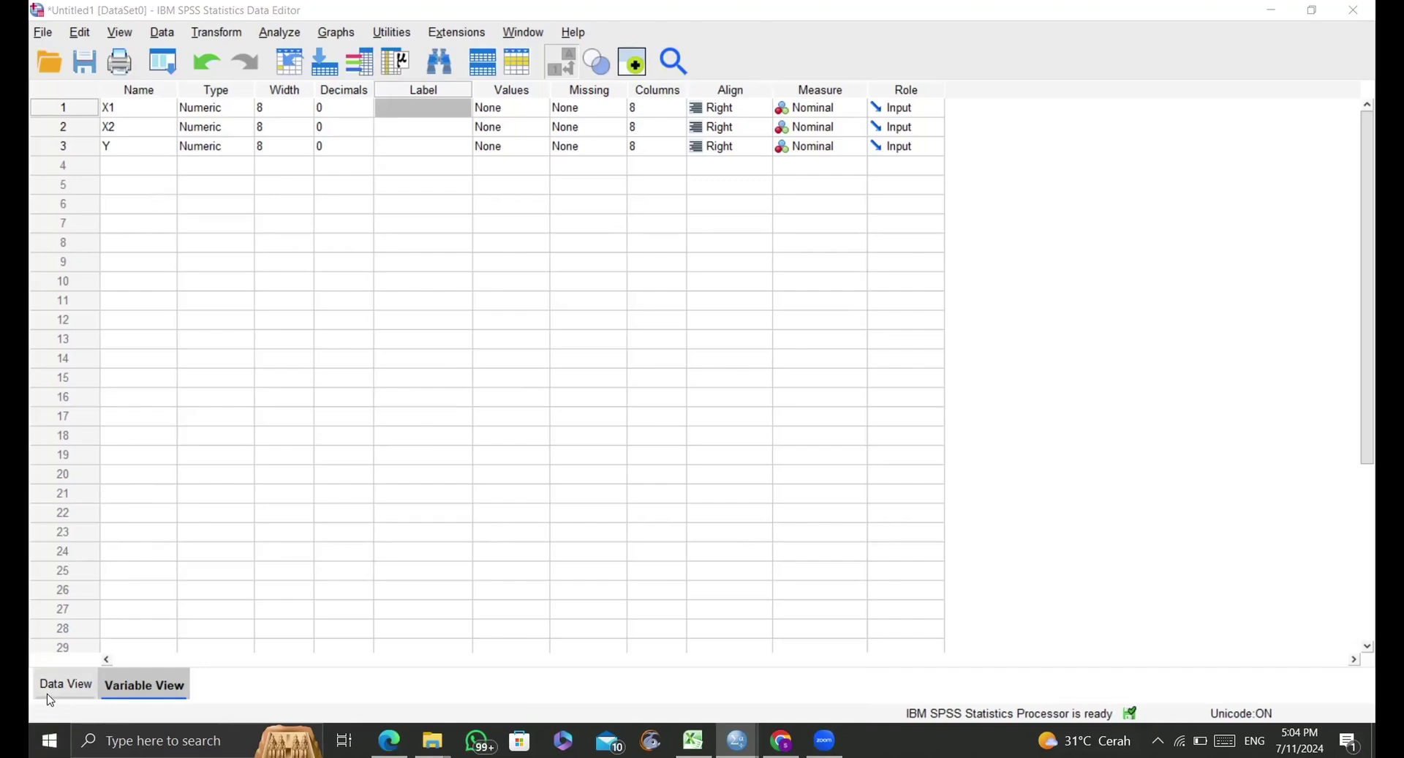
Step: Label variable X1 "kesiapan belajar", X2 "lingkungan" and Y "hasil pembelajaran"
{"action": "left_click", "coordinate": [69, 686]}
{"action": "left_click", "coordinate": [118, 688]}
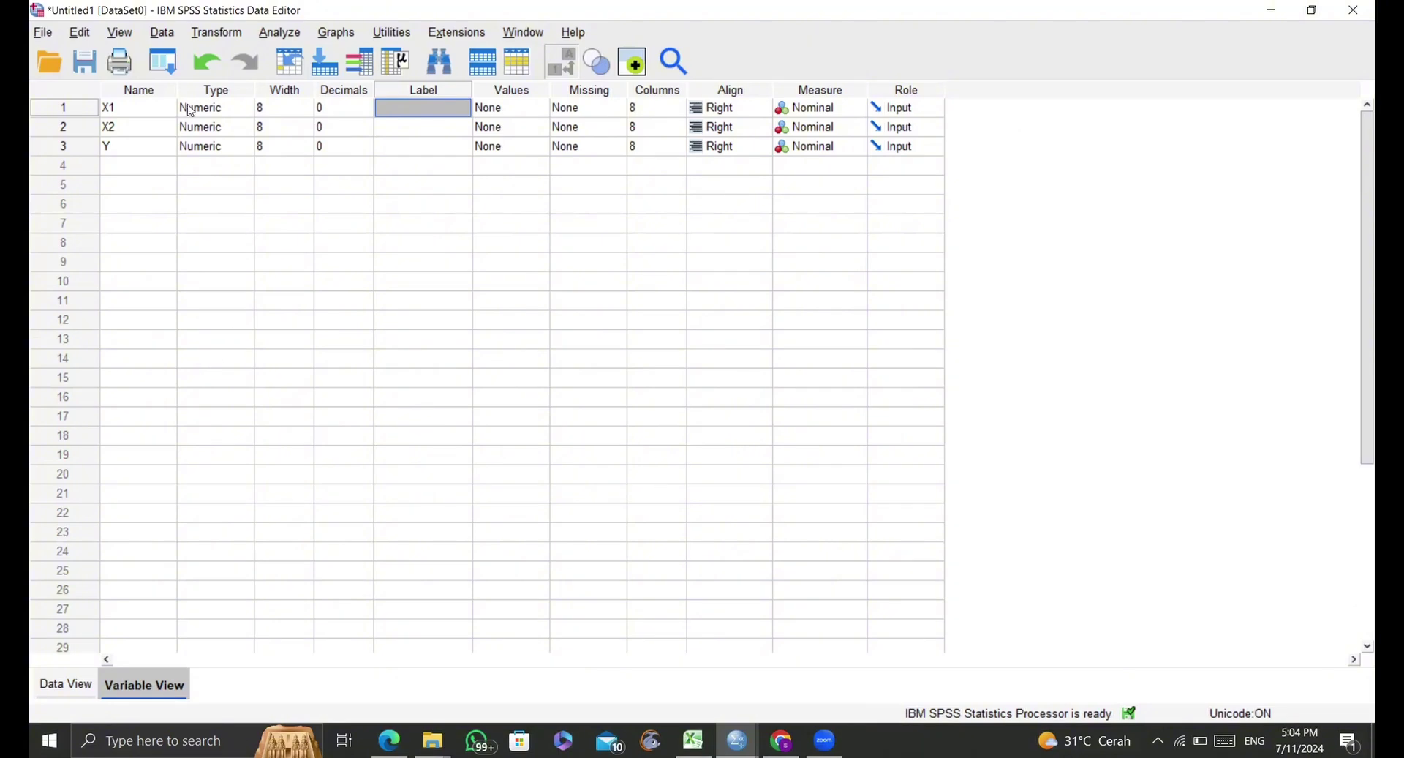
{"action": "left_click", "coordinate": [439, 107]}
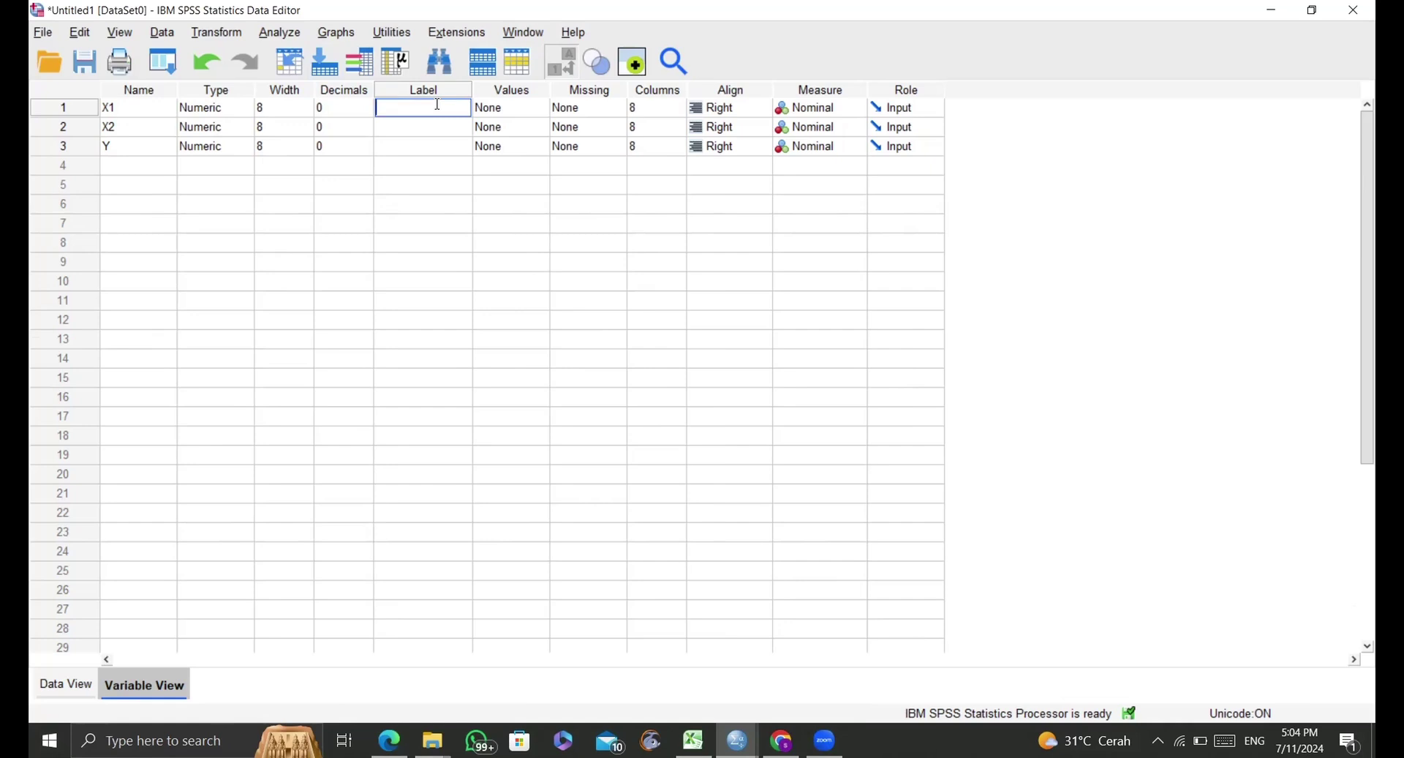
{"action": "type", "text": "kesiapan belajar"}
{"action": "key", "text": "Return"}
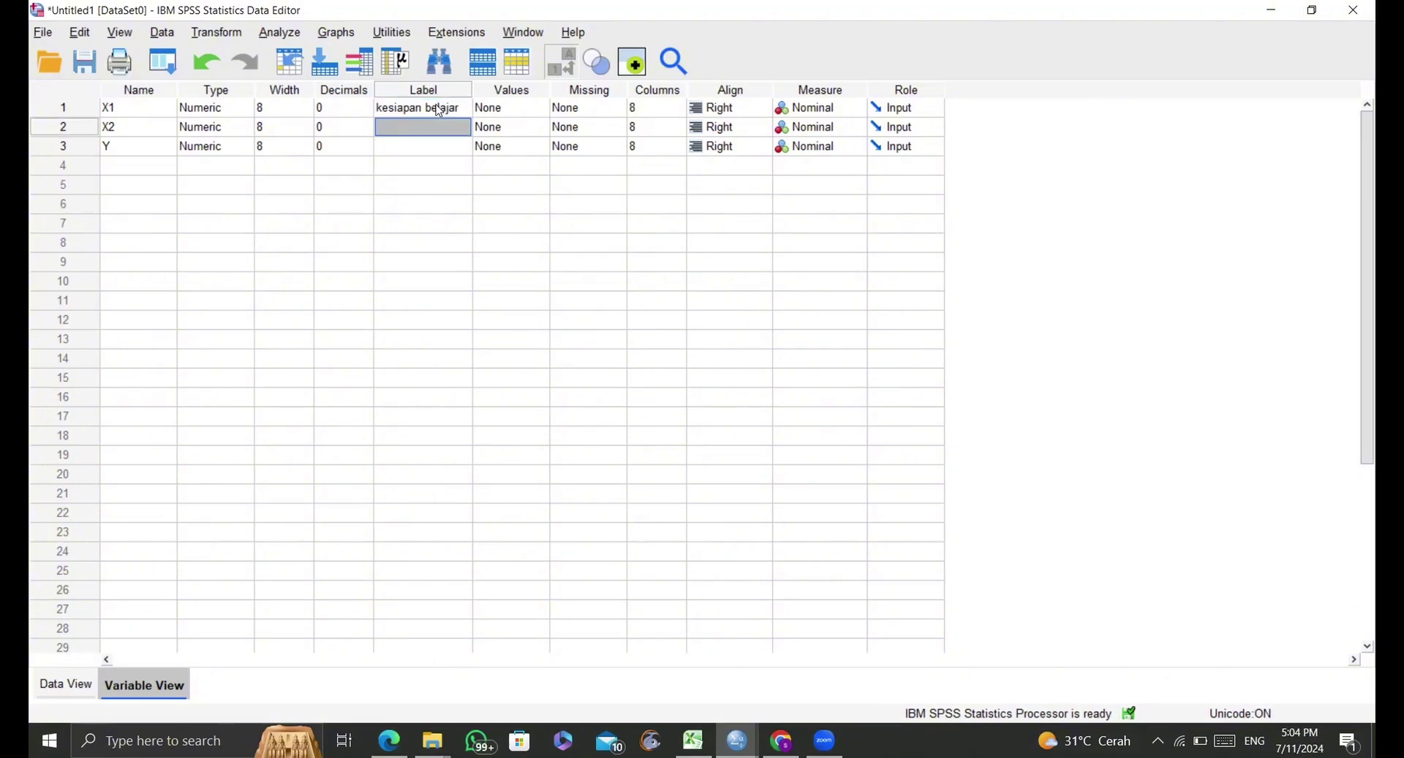
{"action": "type", "text": "lingkungan"}
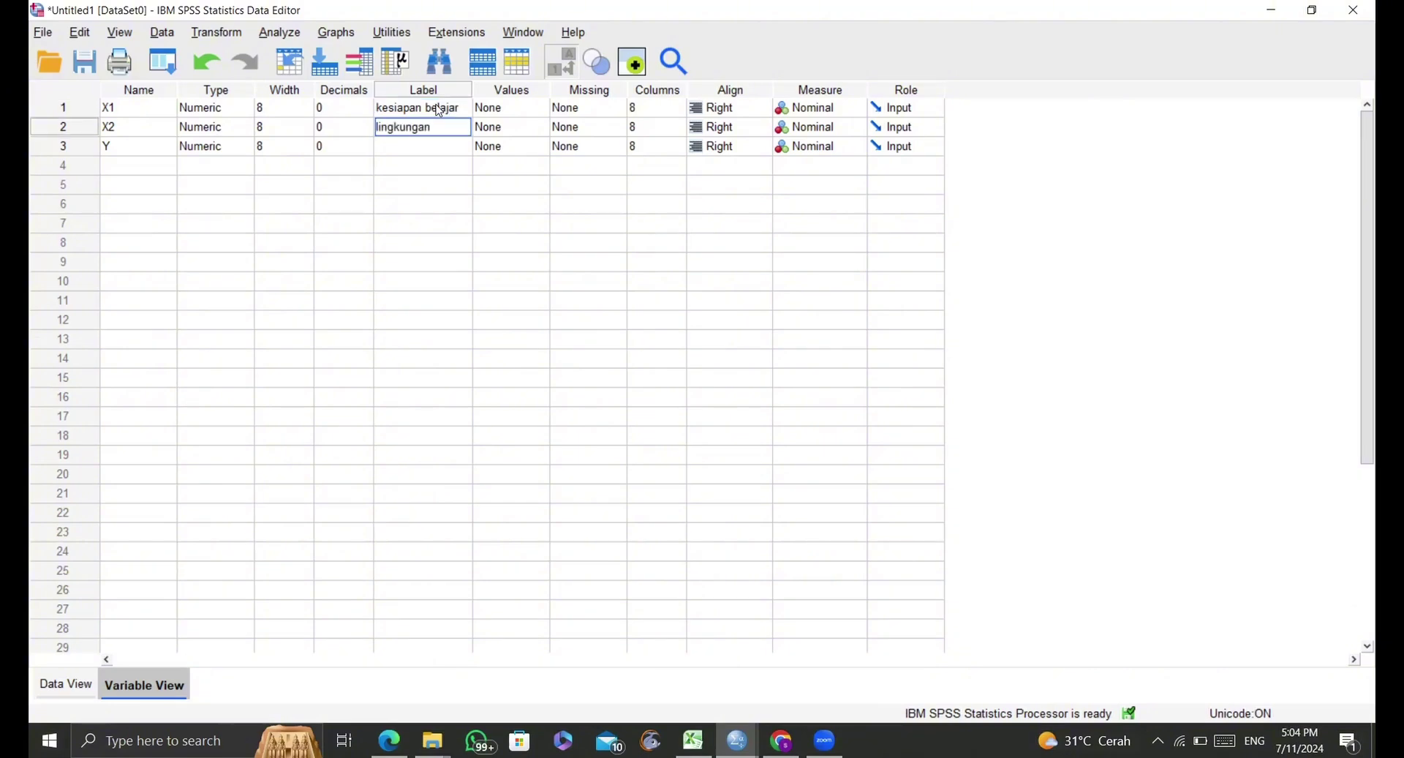
{"action": "key", "text": "Return"}
{"action": "type", "text": "hasil"}
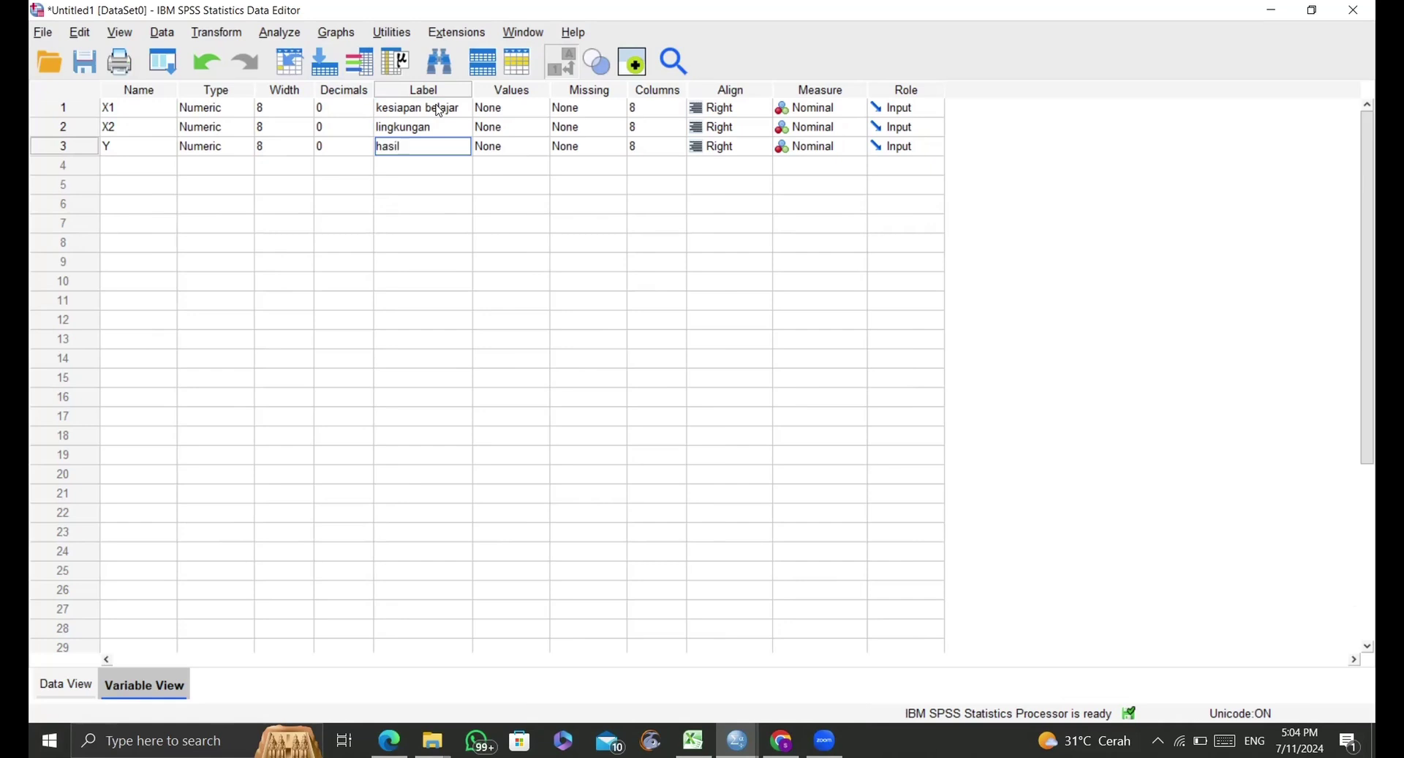
{"action": "type", "text": " pembelajaran"}
{"action": "left_click", "coordinate": [506, 180]}
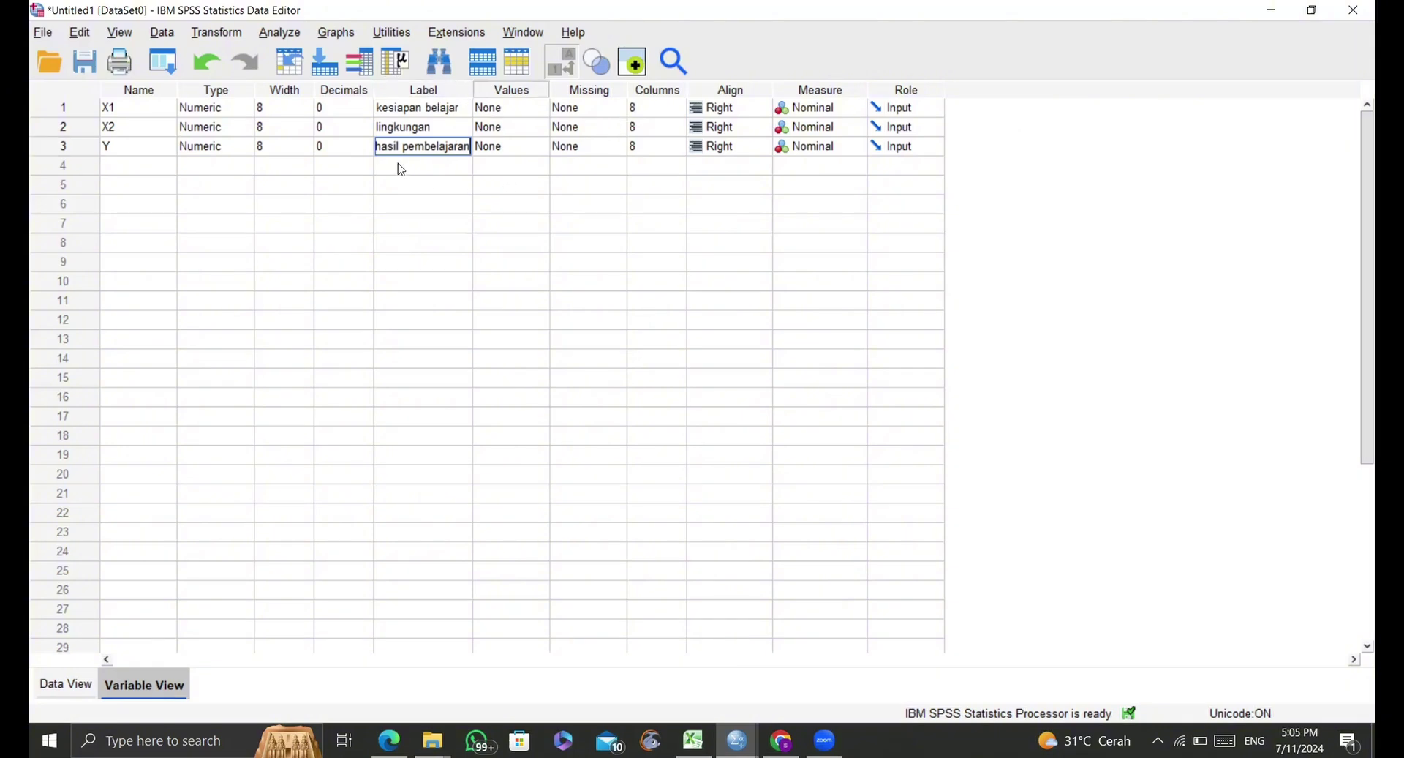
Step: Run a linear regression with hasil pembelajaran as dependent and kesiapan belajar and lingkungan as predictors, method Enter
{"action": "left_click", "coordinate": [291, 38]}
{"action": "mouse_move", "coordinate": [414, 280]}
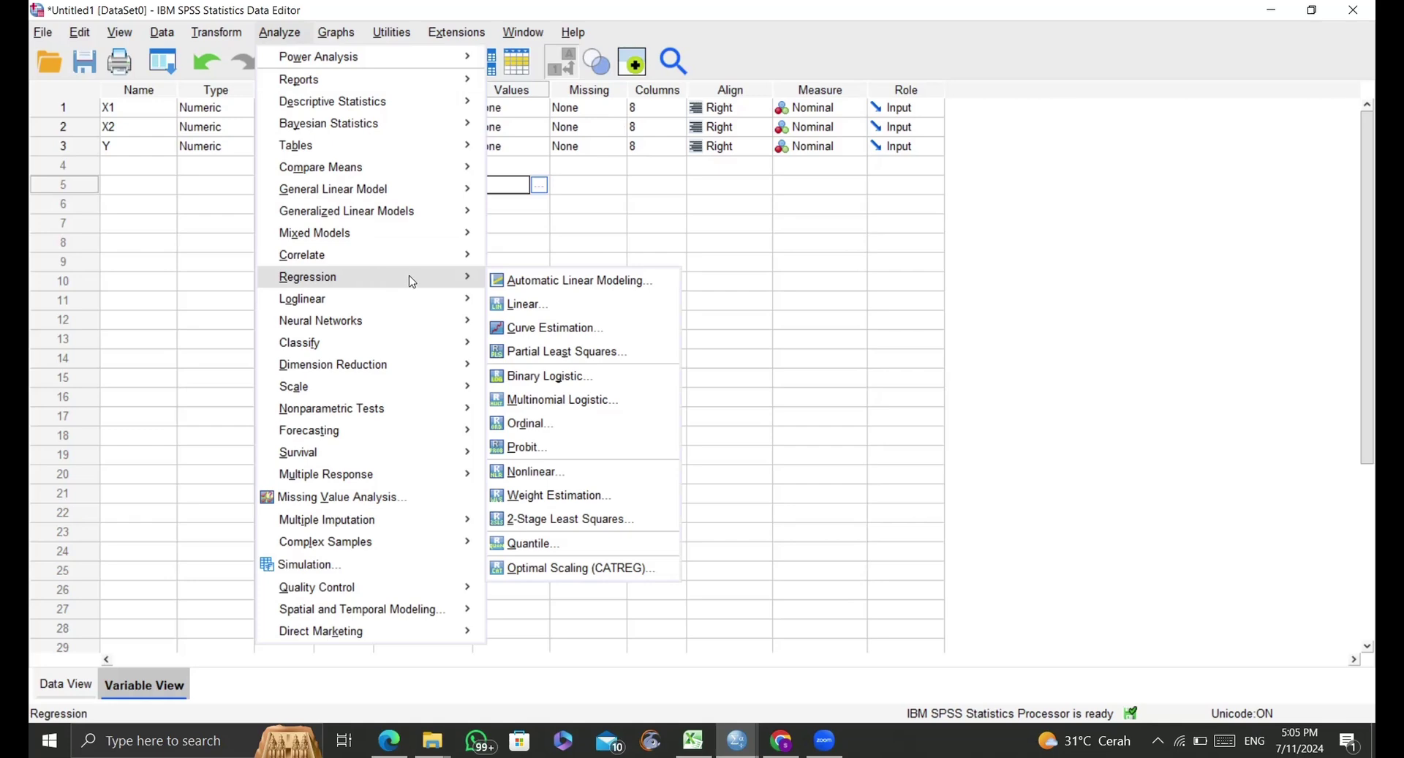
{"action": "left_click", "coordinate": [522, 304]}
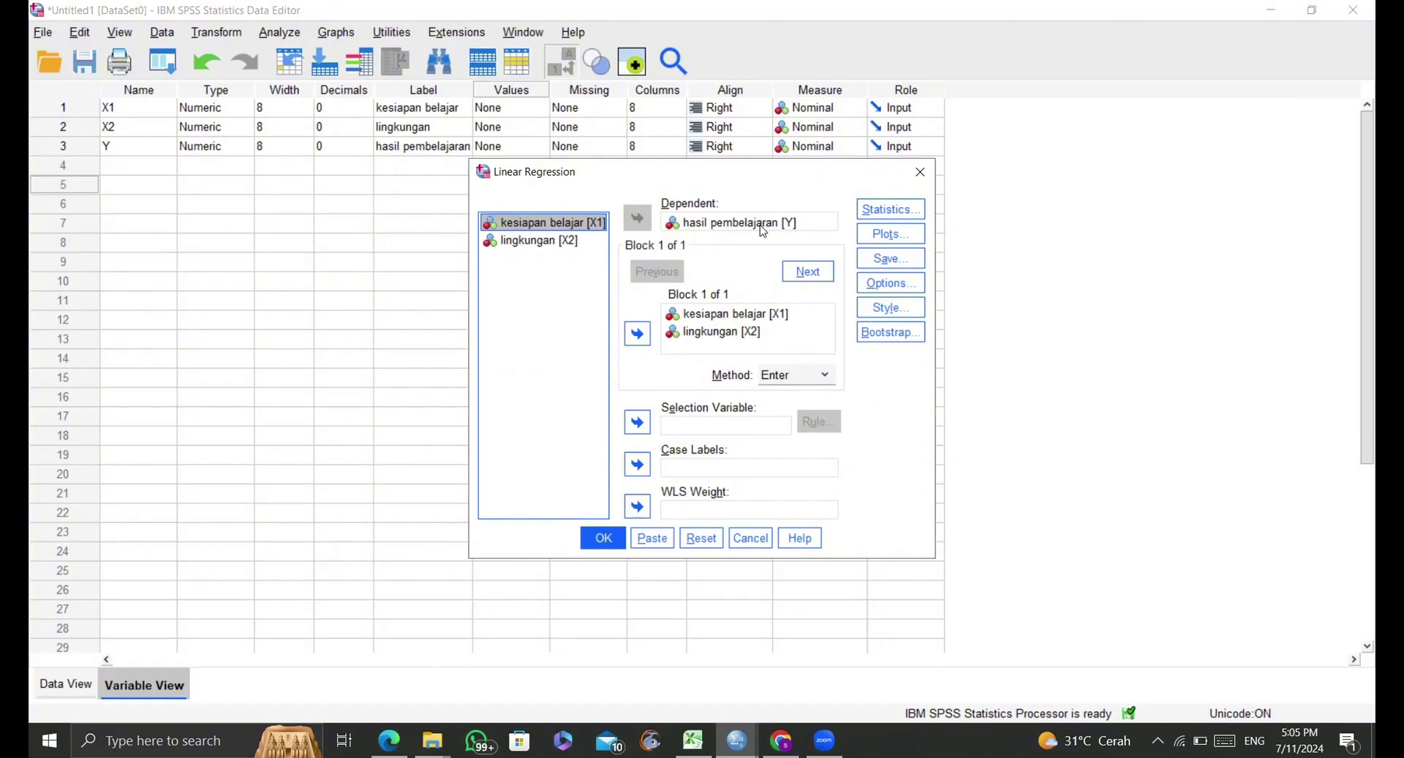
{"action": "left_click", "coordinate": [612, 528]}
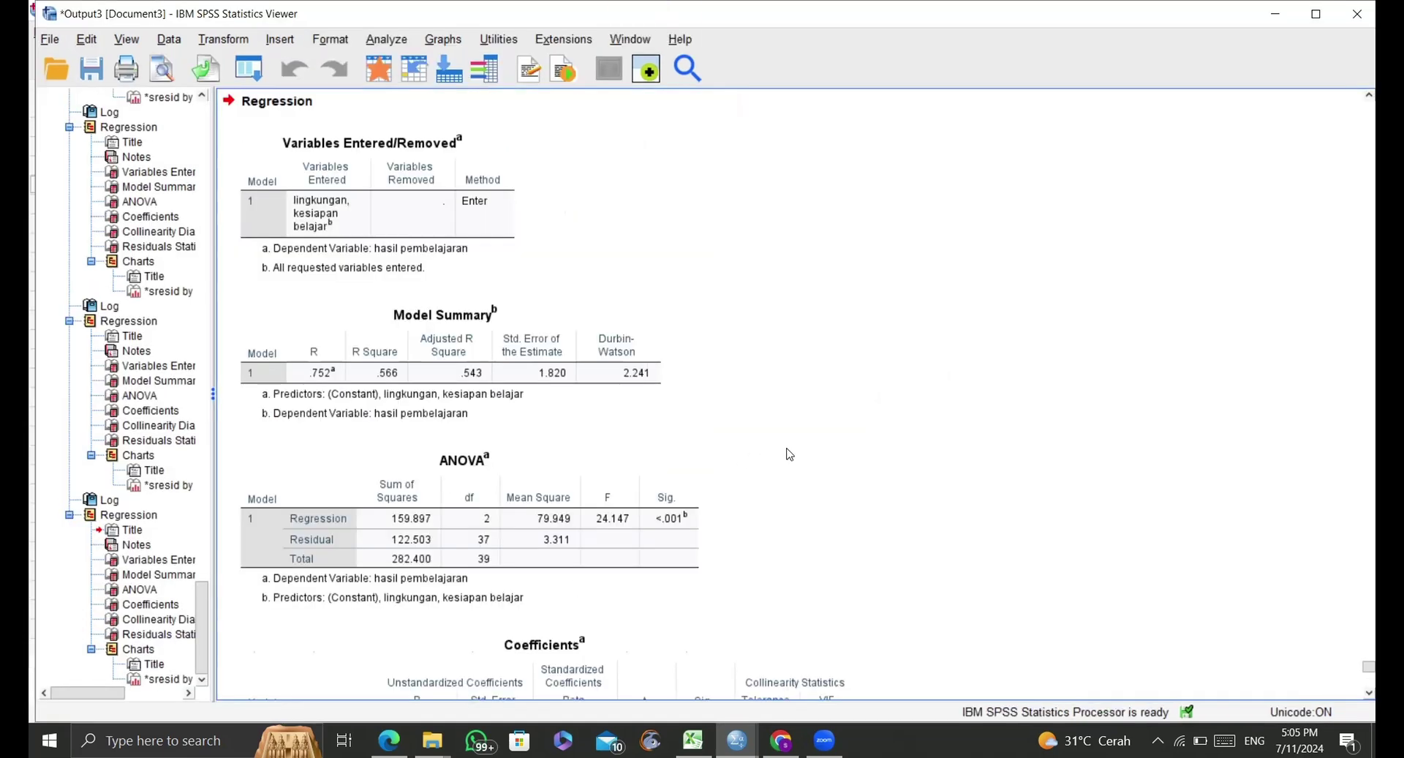
Step: Examine the regression's ANOVA table for the F value and significance
{"action": "left_click", "coordinate": [531, 588]}
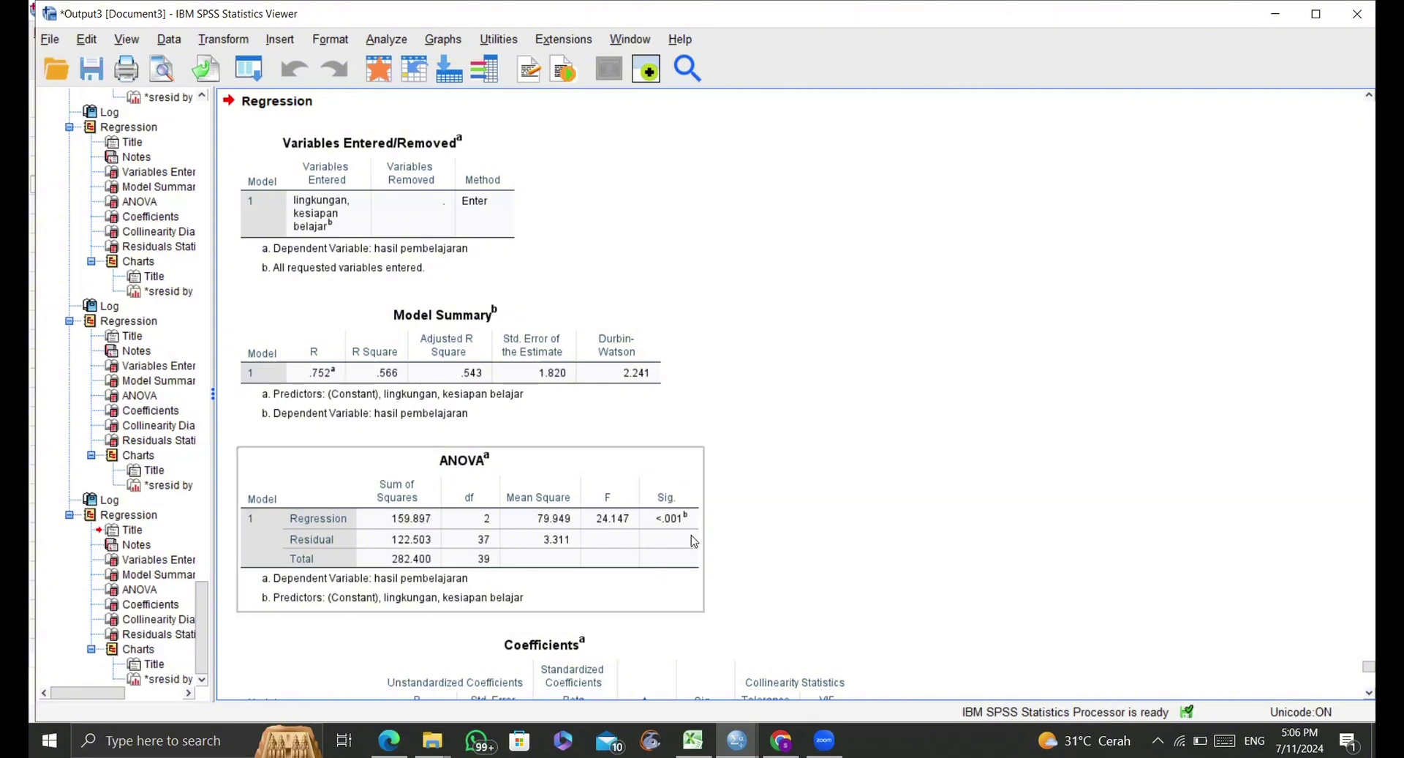
{"action": "left_click", "coordinate": [732, 498]}
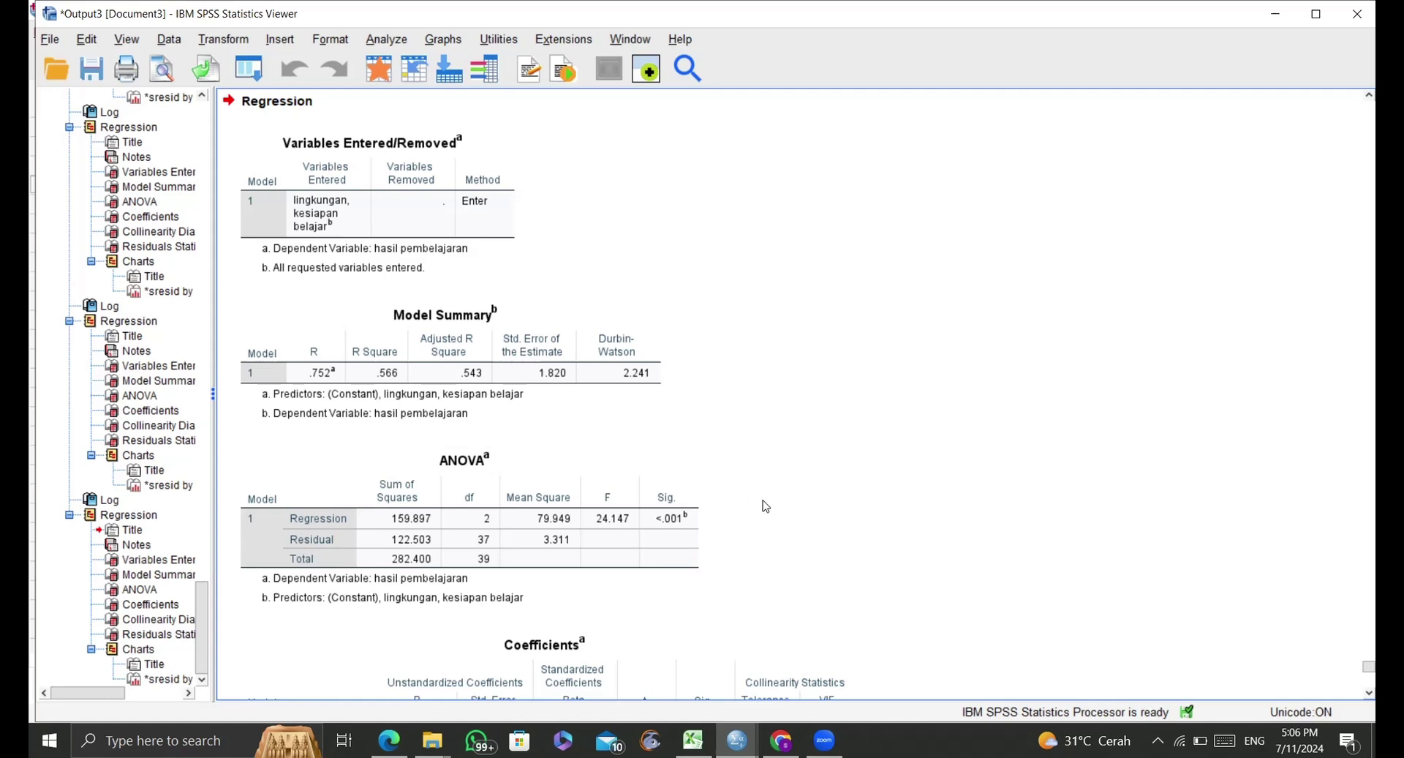
{"action": "left_click", "coordinate": [577, 589]}
{"action": "left_click", "coordinate": [1008, 673]}
{"action": "mouse_move", "coordinate": [1080, 486]}
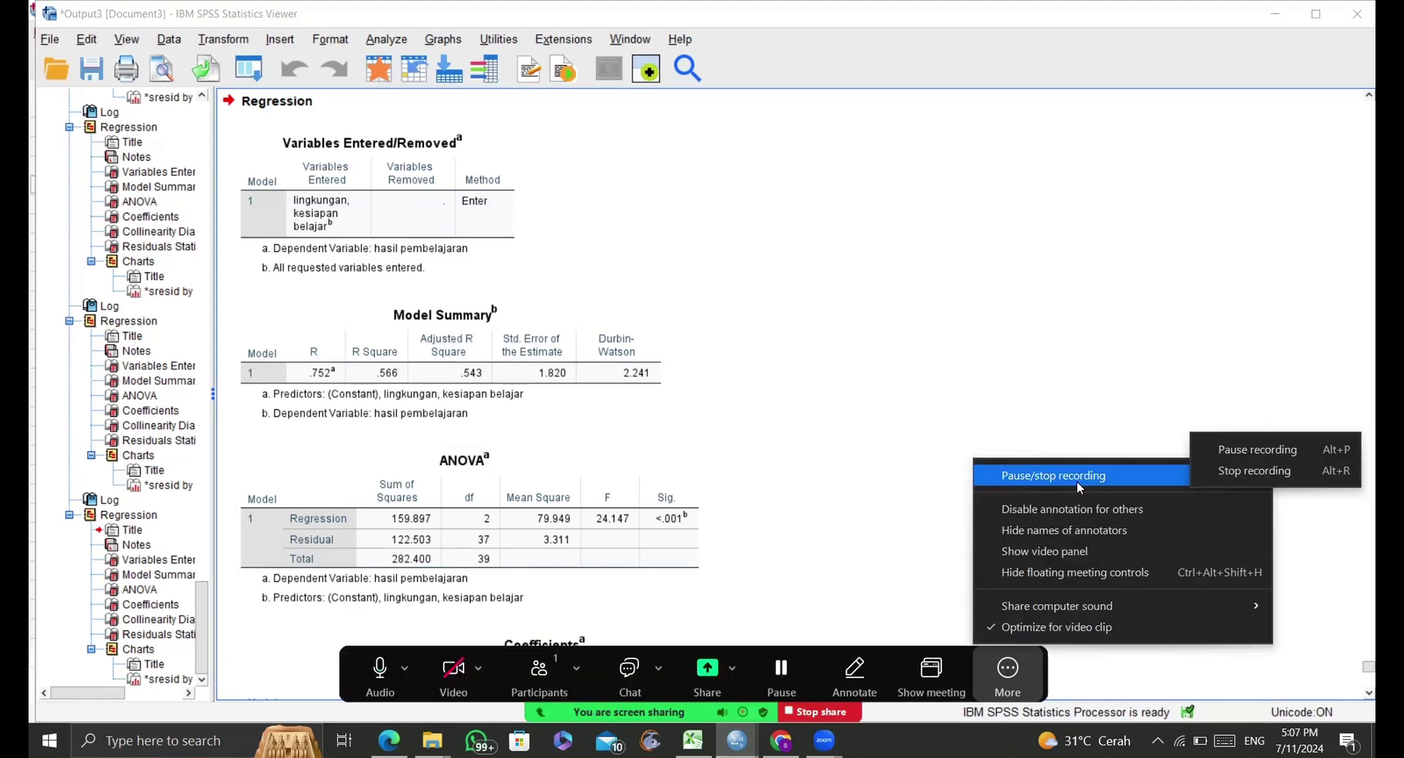